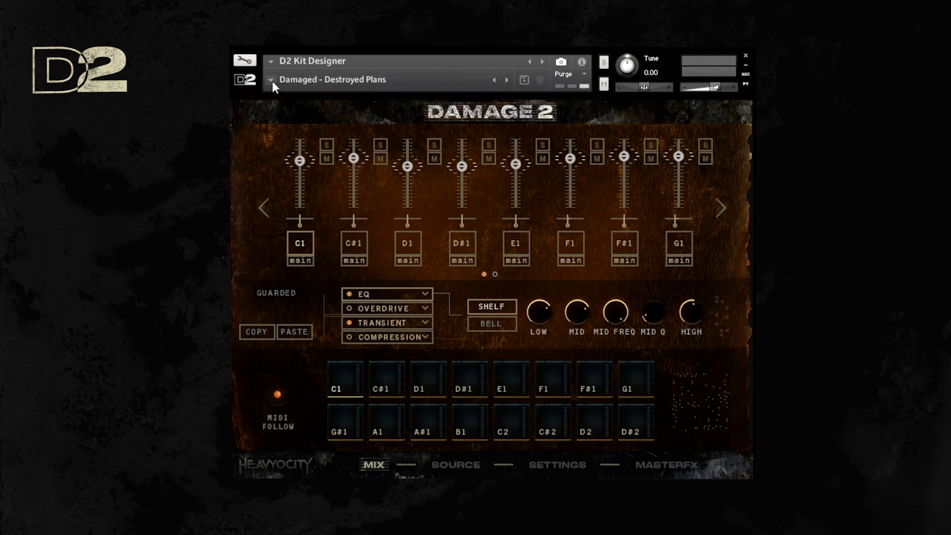
Check the instrument info, return to the snapshot view, and browse the factory Damaged and Hybrid snapshot lists without loading one
left_click(581, 63)
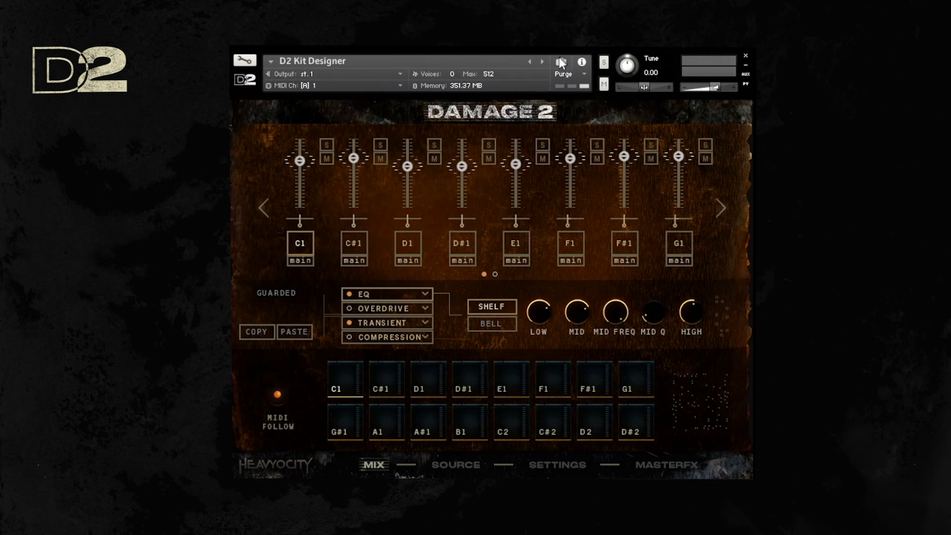
left_click(560, 61)
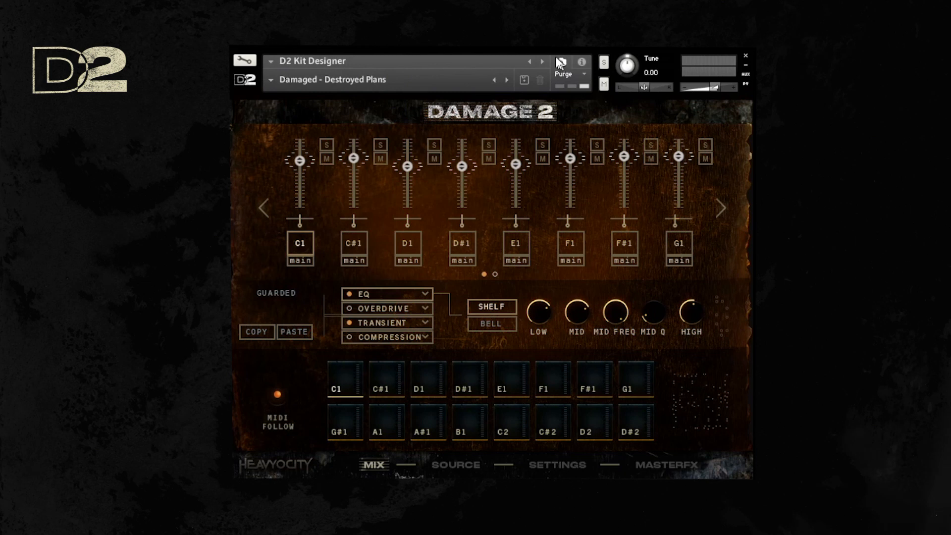
left_click(270, 80)
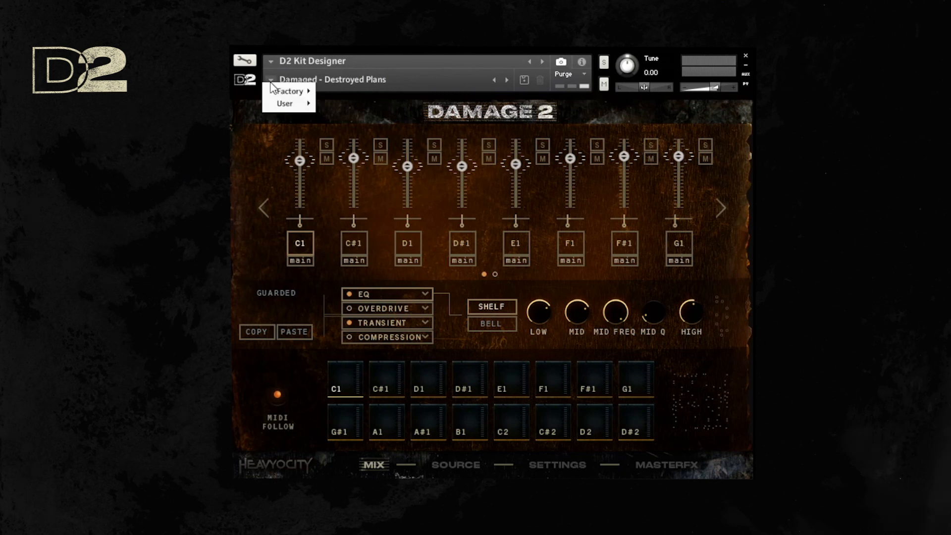
mouse_move(287, 92)
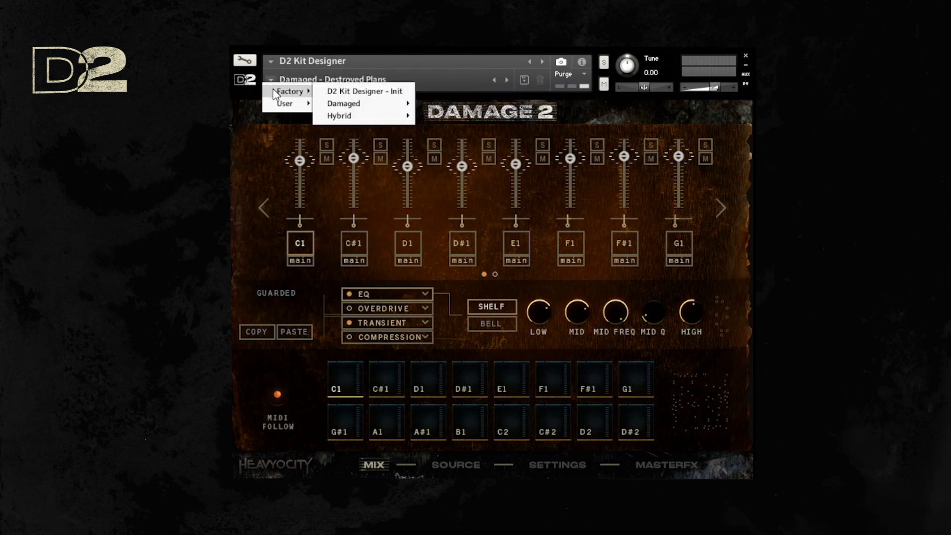
mouse_move(332, 106)
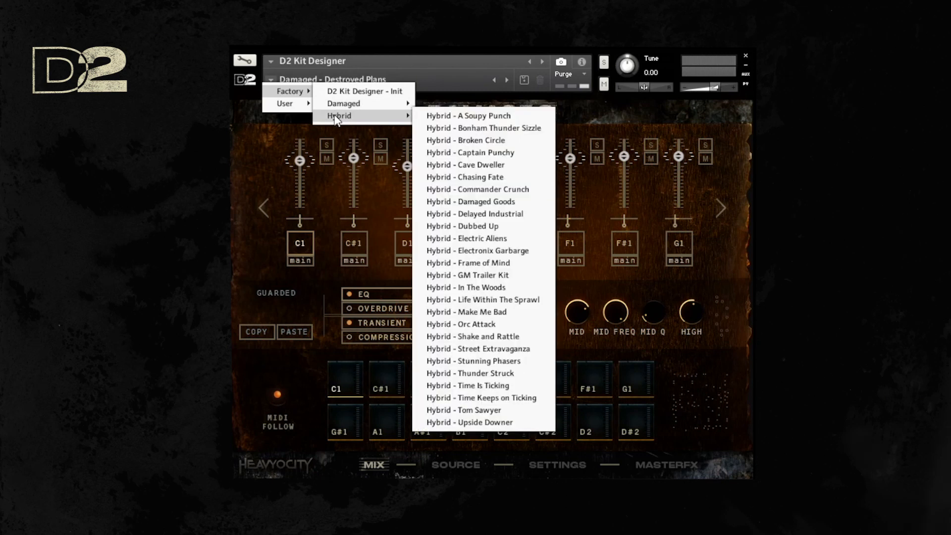
mouse_move(363, 108)
left_click(261, 152)
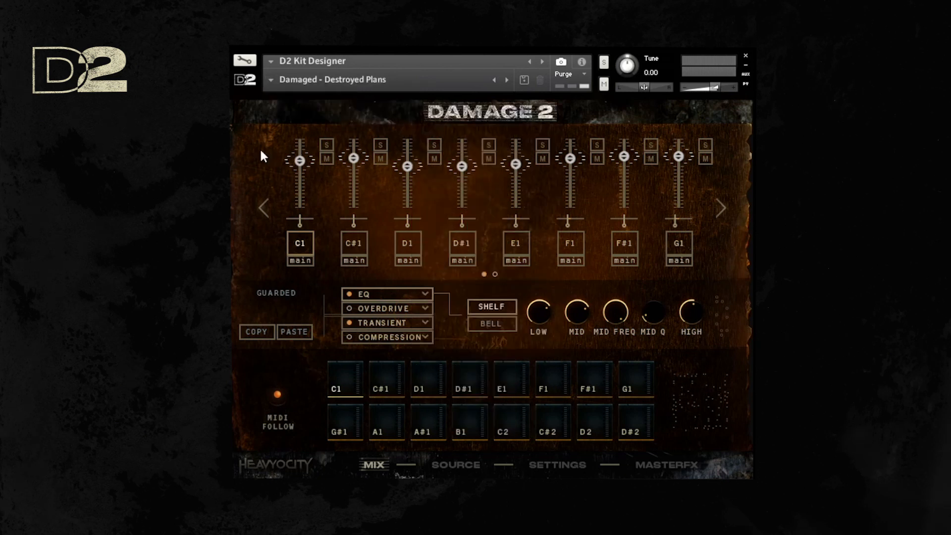
Load the factory snapshot "Damaged - Destroyed Plans"
left_click(268, 81)
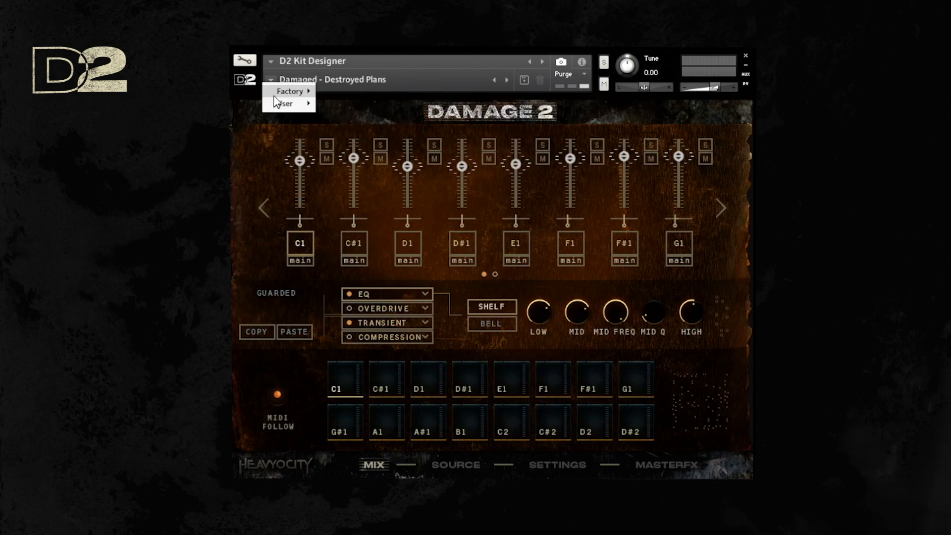
mouse_move(289, 92)
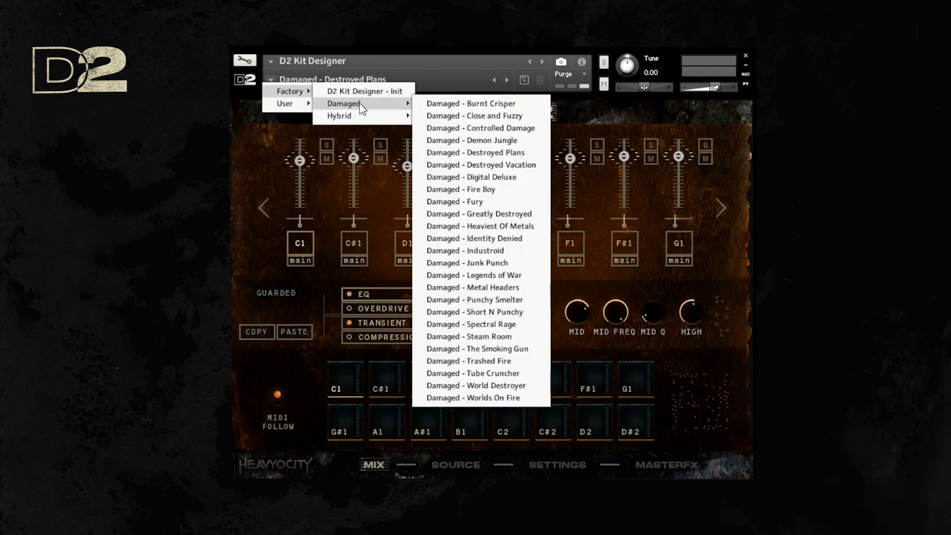
left_click(454, 153)
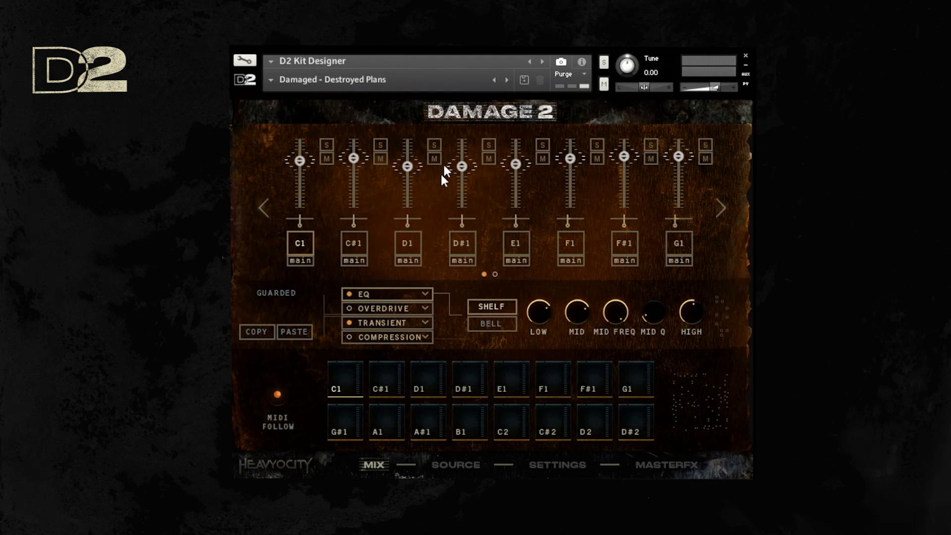
Go through the kit's pads from C#1 to D#2 to view each one's sound and effect settings
left_click(376, 378)
left_click(420, 373)
left_click(554, 370)
left_click(595, 376)
left_click(632, 381)
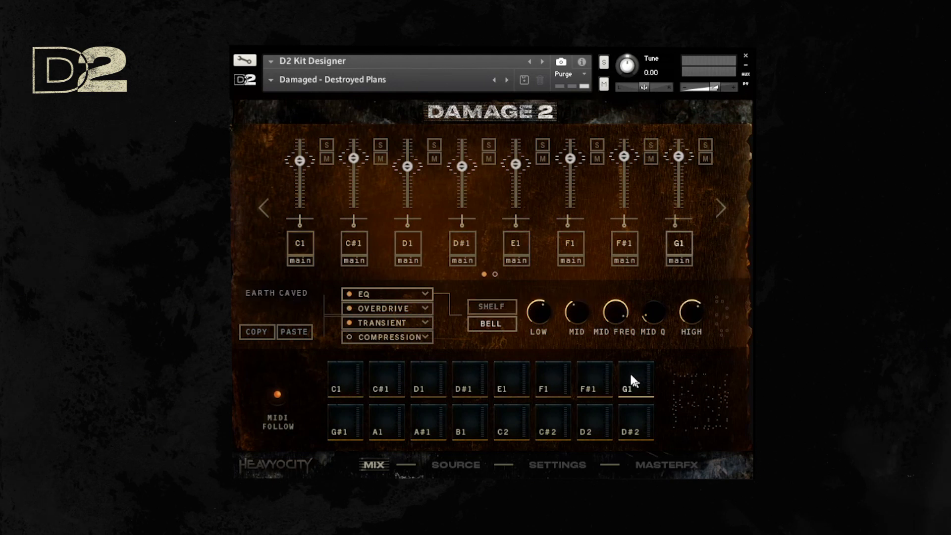
left_click(352, 423)
left_click(385, 418)
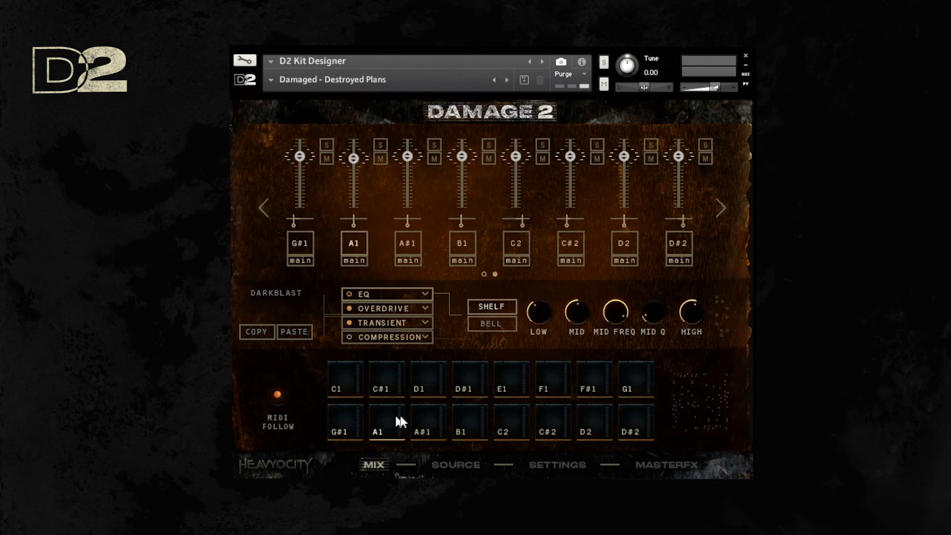
left_click(425, 414)
left_click(459, 419)
left_click(503, 420)
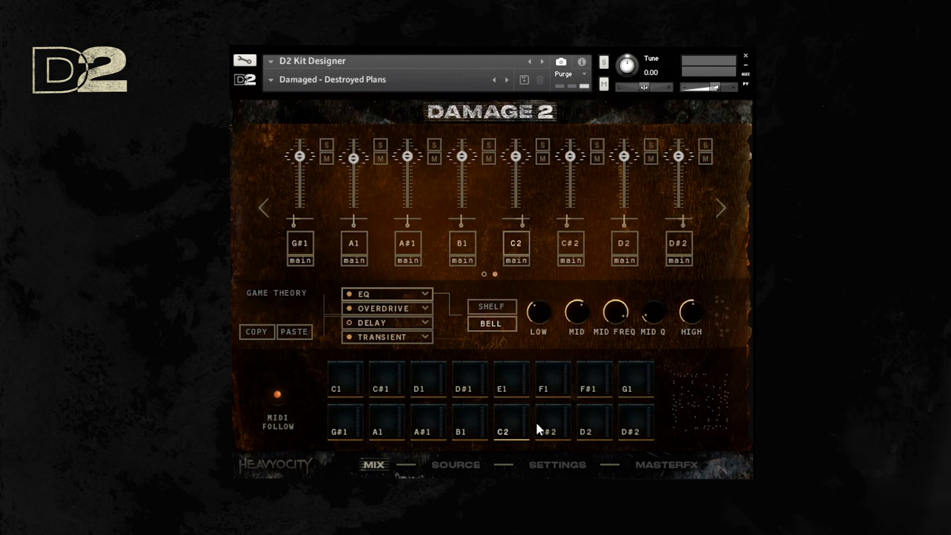
left_click(549, 419)
left_click(598, 419)
left_click(620, 416)
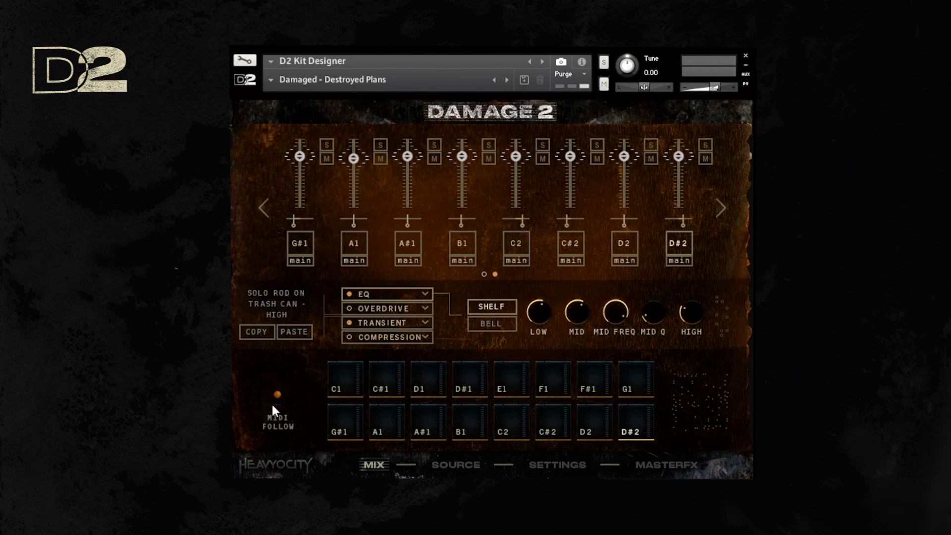
Select the C1 pad and audition its sound
left_click(336, 386)
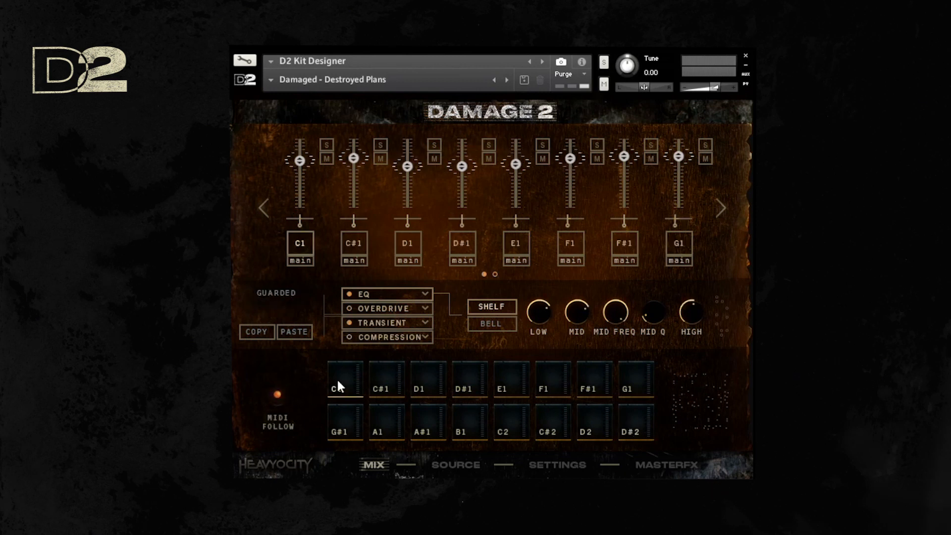
left_click(338, 382)
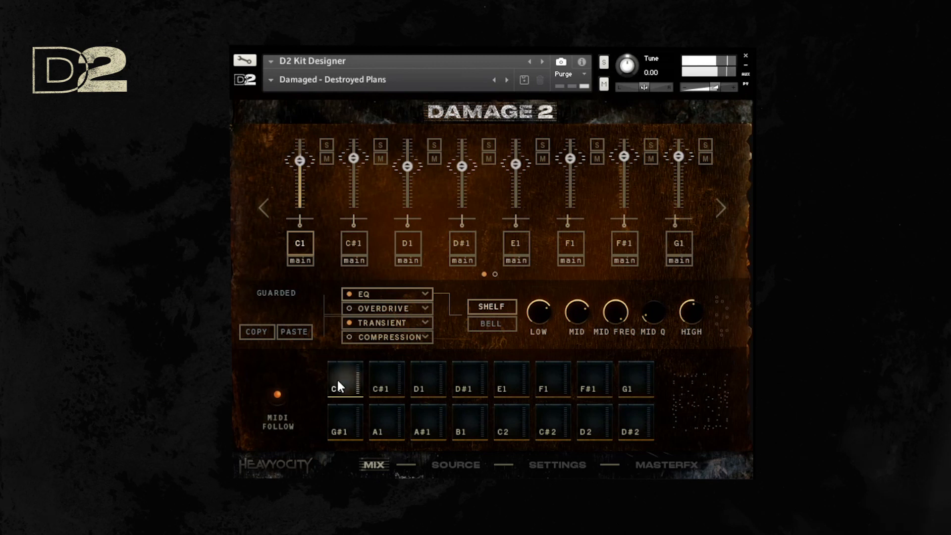
left_click(336, 378)
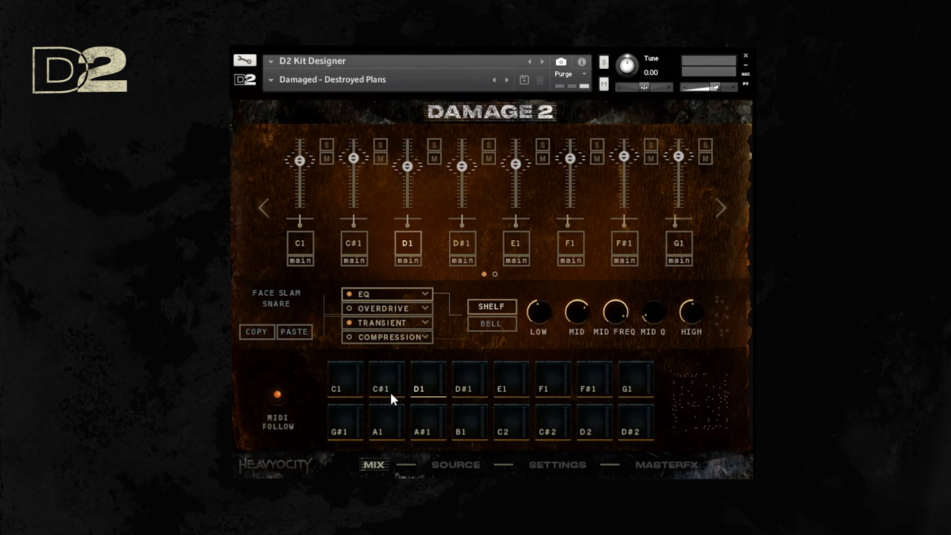
In the C1 pad's settings, turn the Close mix level fully down and bring it back up
left_click(550, 459)
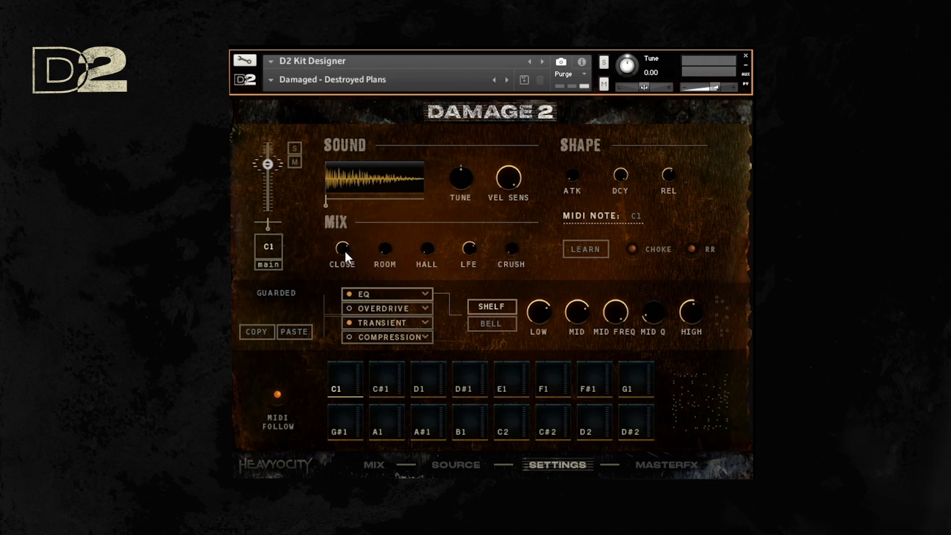
left_click_drag(343, 248, 299, 339)
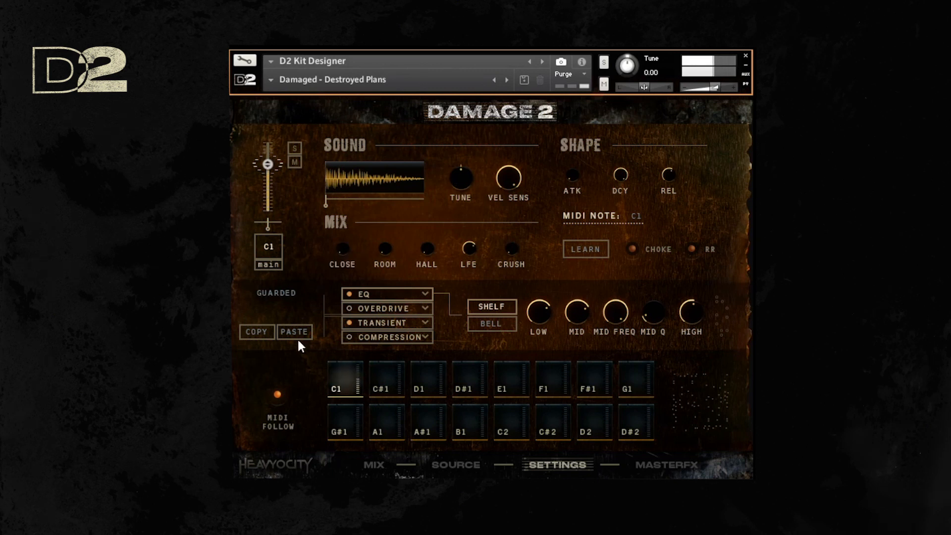
left_click_drag(299, 304, 308, 251)
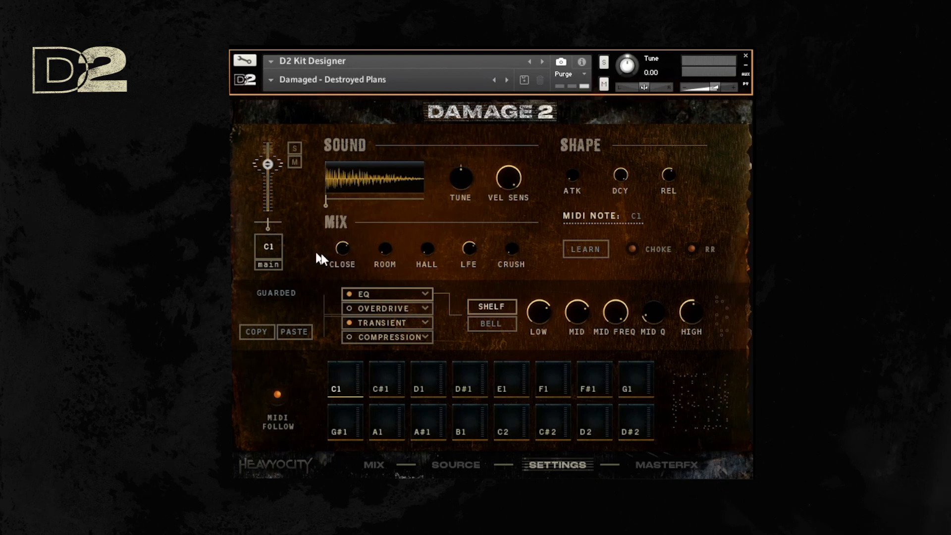
Raise the C1 pad's Hall mix level, turn it back down, and try its Release control
left_click_drag(427, 249, 447, 180)
left_click_drag(427, 247, 409, 337)
mouse_move(667, 178)
left_mouse_down()
mouse_move(683, 150)
mouse_move(664, 210)
mouse_move(667, 182)
left_mouse_up()
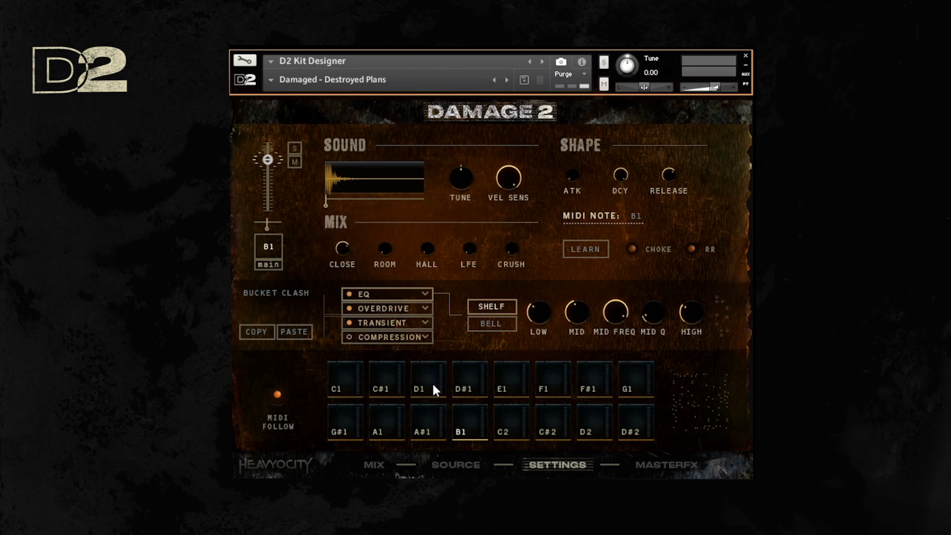
Select the D1 snare pad, raise its Hall mix level and bring it back to a low amount, and adjust its Release
left_click(424, 378)
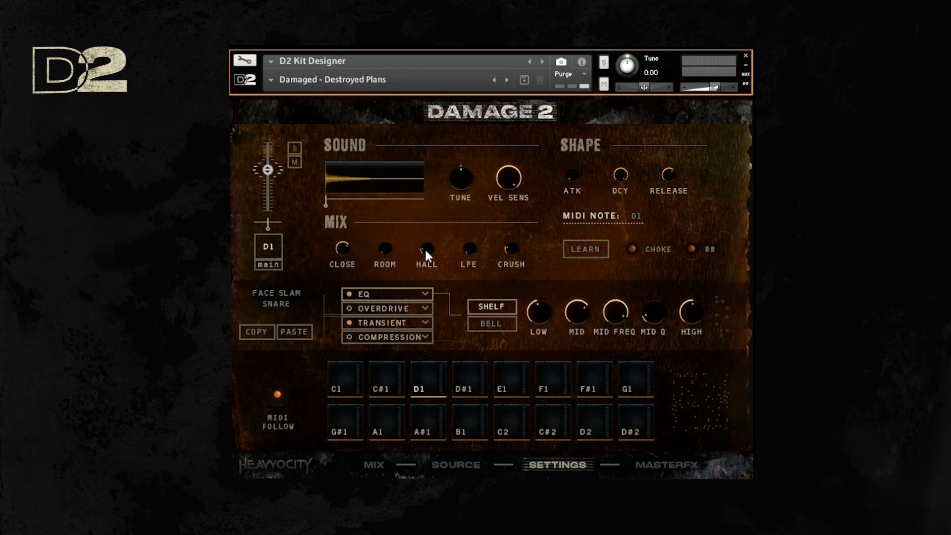
left_click_drag(424, 254, 439, 237)
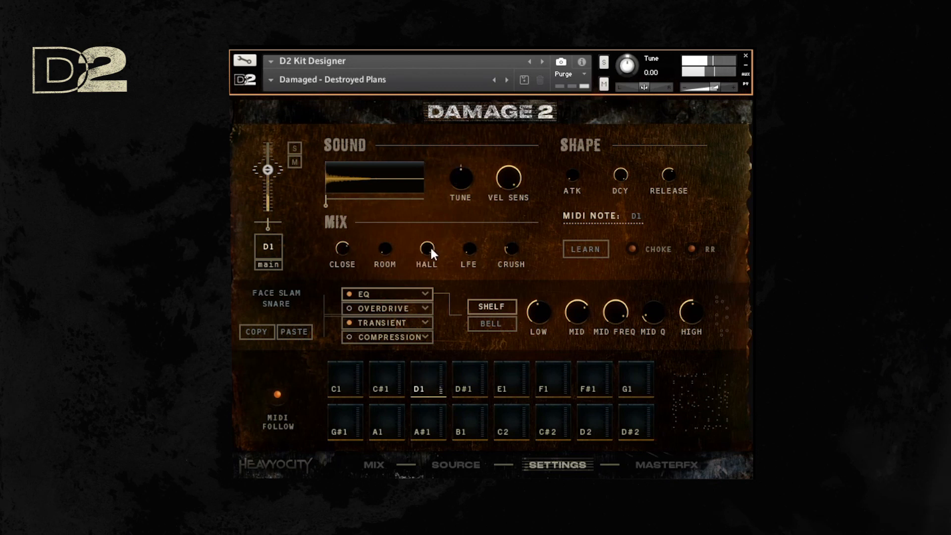
left_click_drag(430, 249, 403, 310)
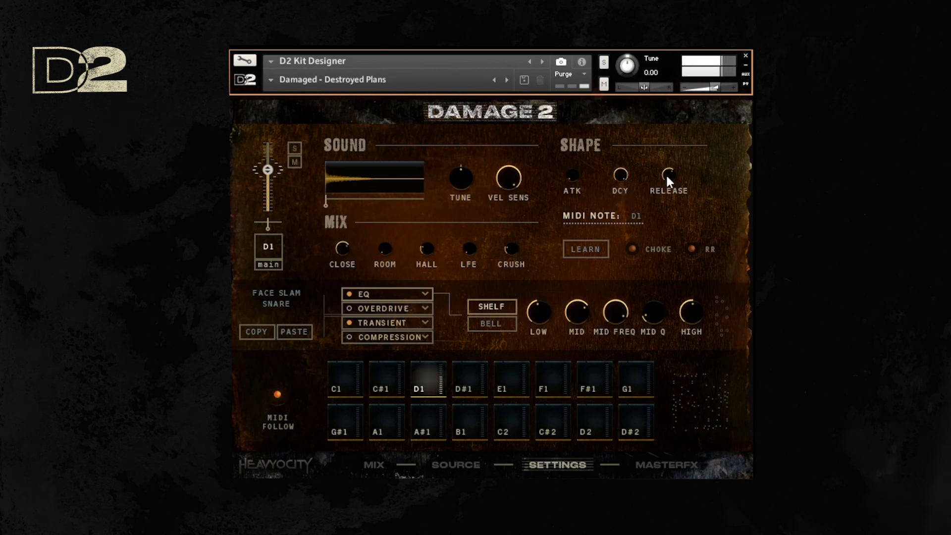
left_click_drag(667, 176, 650, 215)
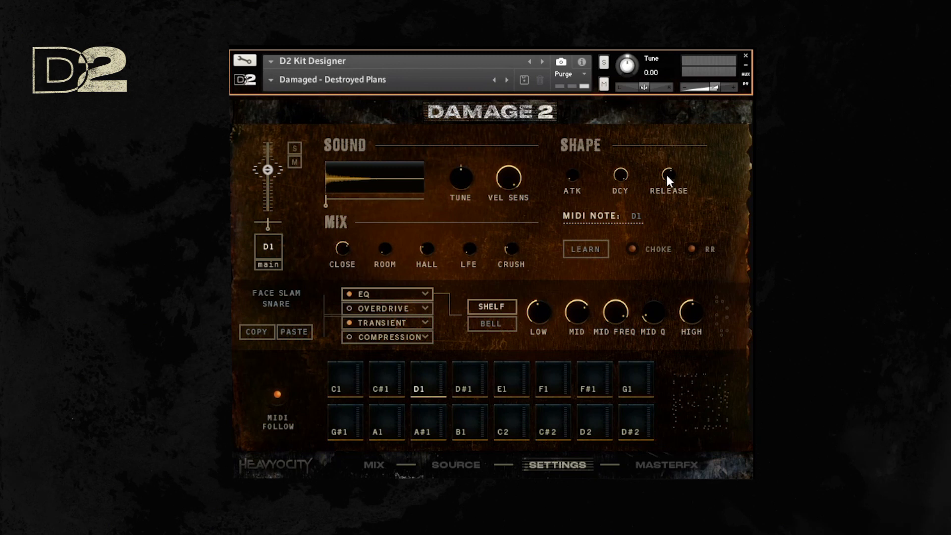
View the D1 pad's sound in the source browser, check its name in the pad settings, and return to the browser
left_click(455, 464)
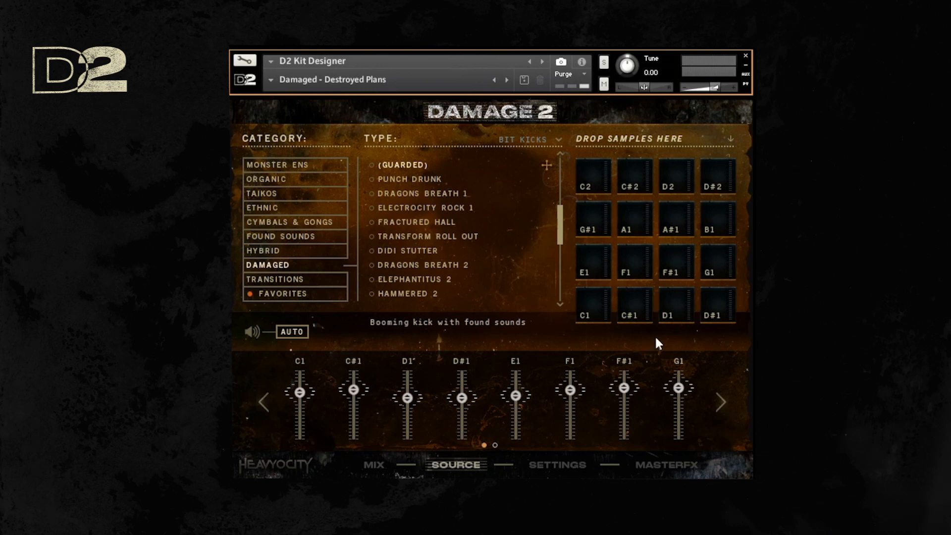
left_click(676, 308)
left_click(676, 308)
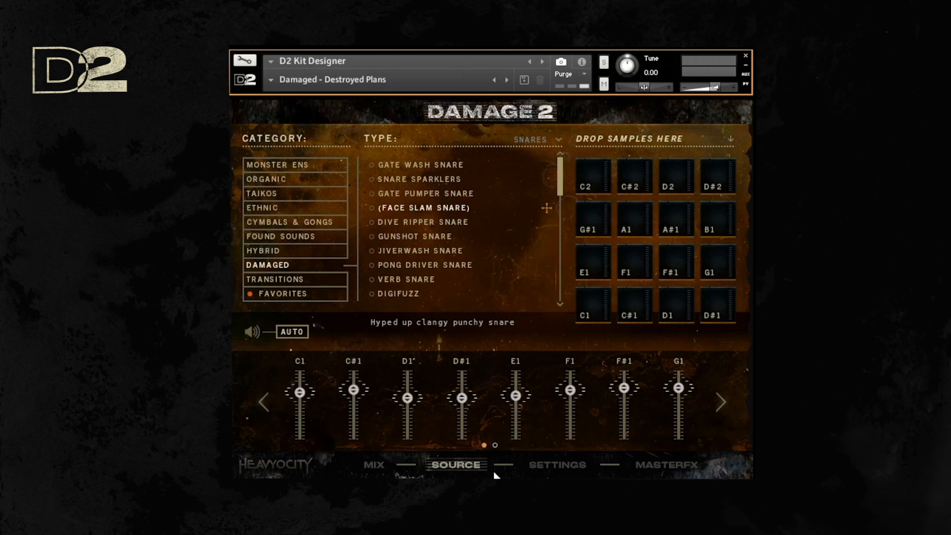
left_click(572, 464)
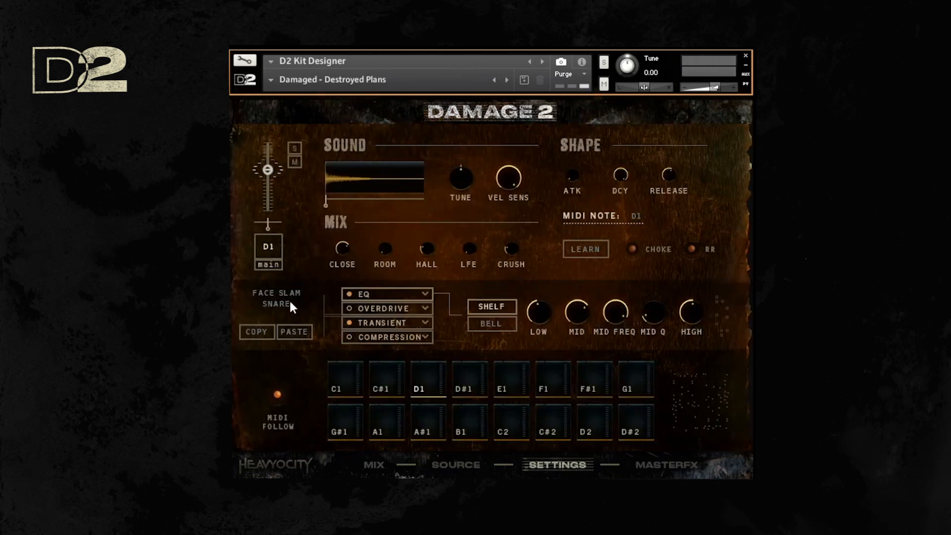
left_click(434, 463)
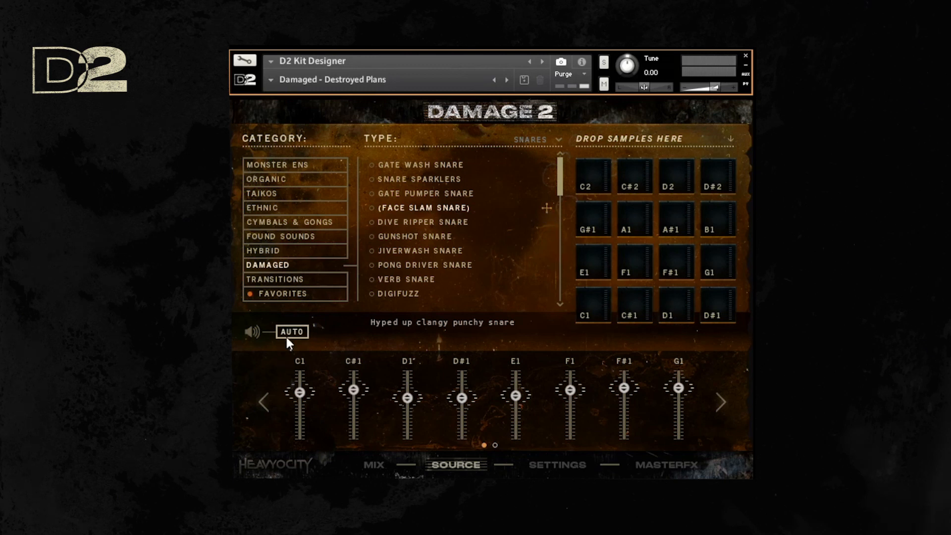
Audition Face Slam Snare and Gate Pumper Snare, and assign Gate Pumper Snare to the D1 pad
left_click(403, 210)
left_click(400, 193)
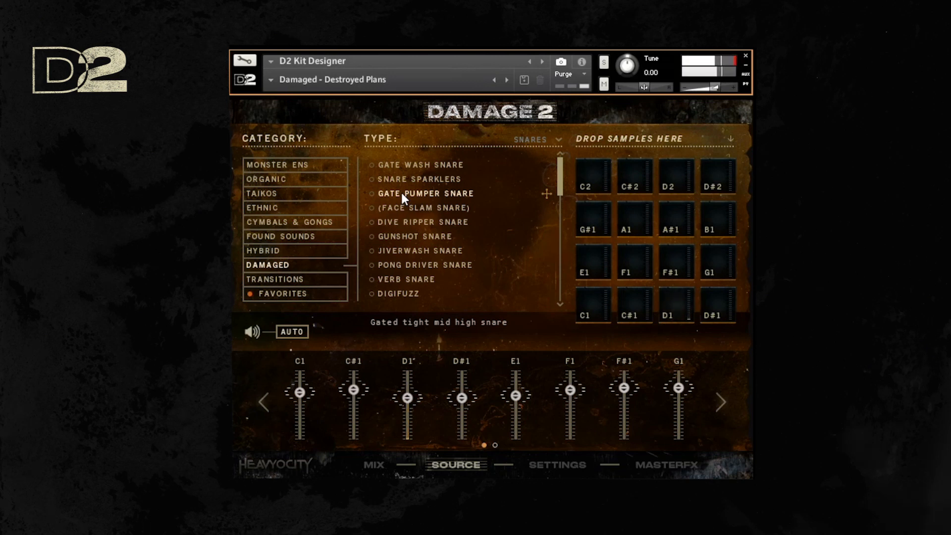
left_click_drag(402, 193, 674, 307)
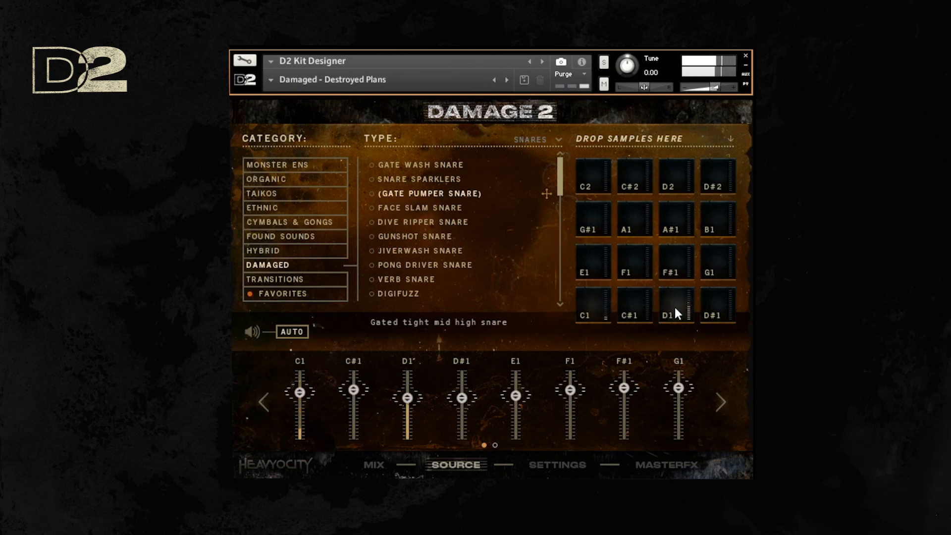
Show the C#1 pad's source and audition the 19" and 20" Solo Mid Taikos, their rim versions, and Mega Low Taiko 4 Beat Cresc
left_click(627, 300)
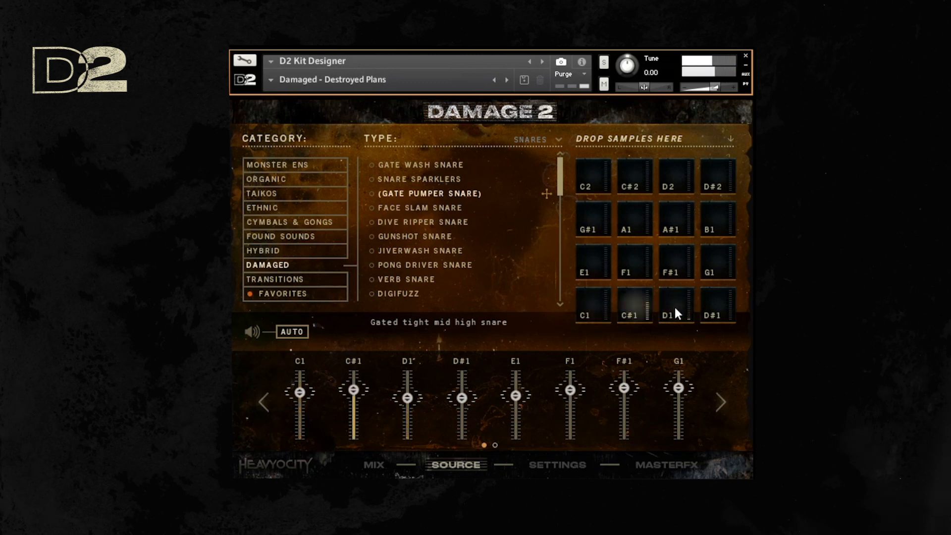
left_click(626, 304)
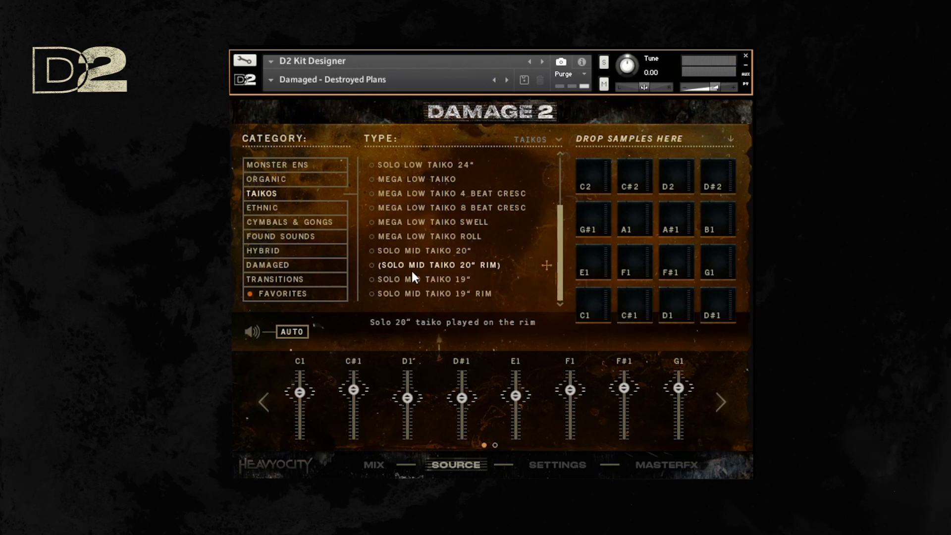
left_click(459, 280)
left_click(463, 292)
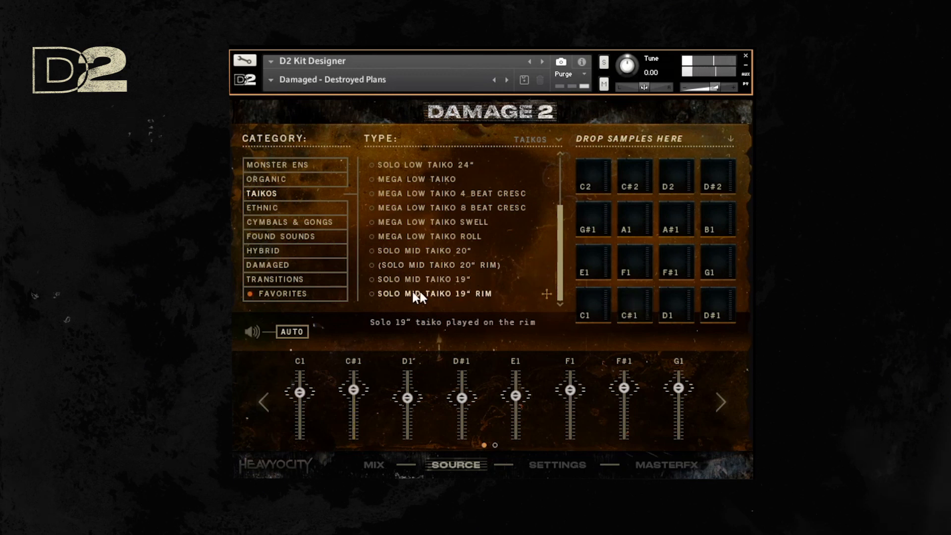
left_click(454, 281)
left_click(452, 265)
left_click(450, 251)
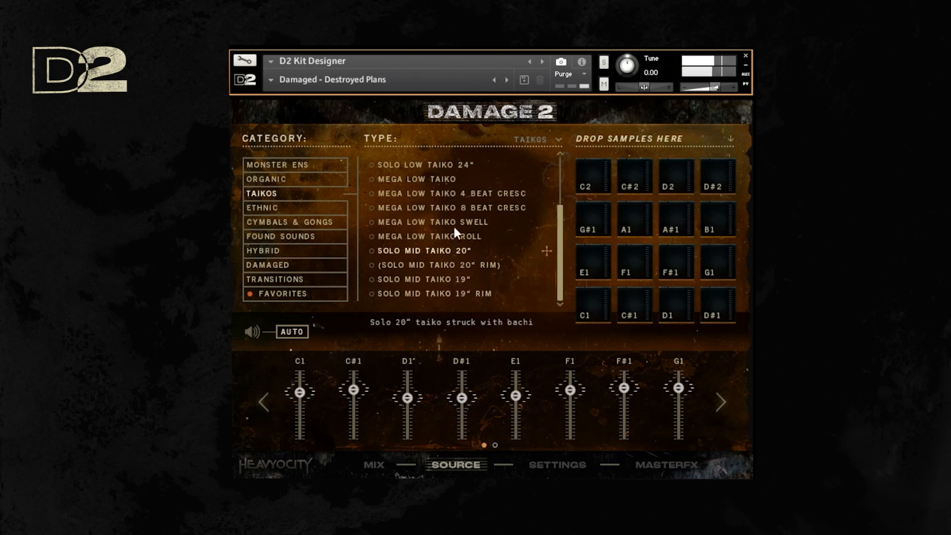
left_click(457, 192)
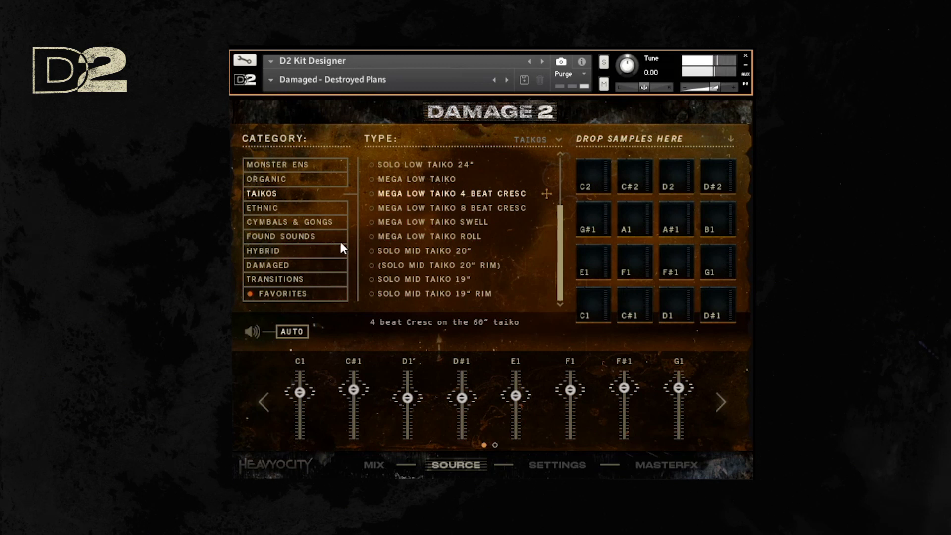
Filter the Damaged category to Misc Perc and audition its sounds from Thicc Tom down to Damaged Buka
left_click(267, 265)
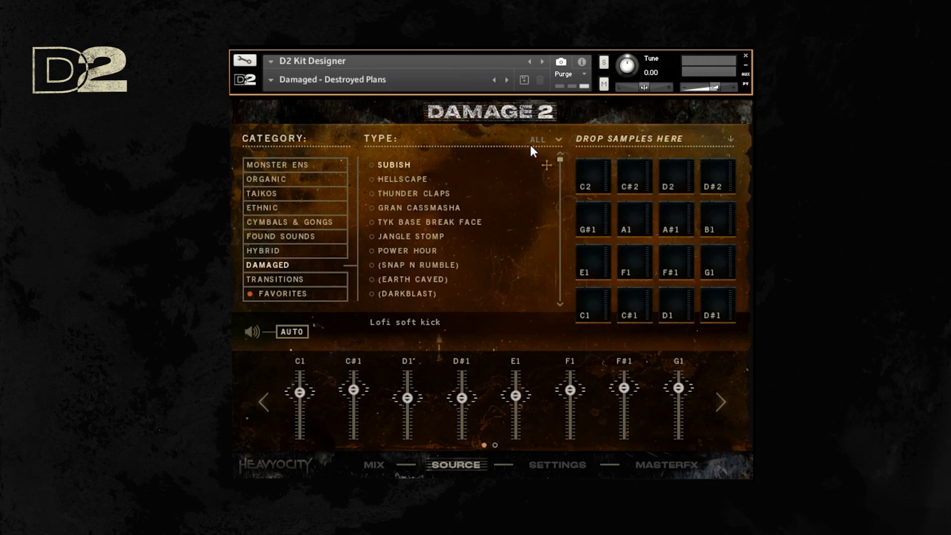
left_click(558, 140)
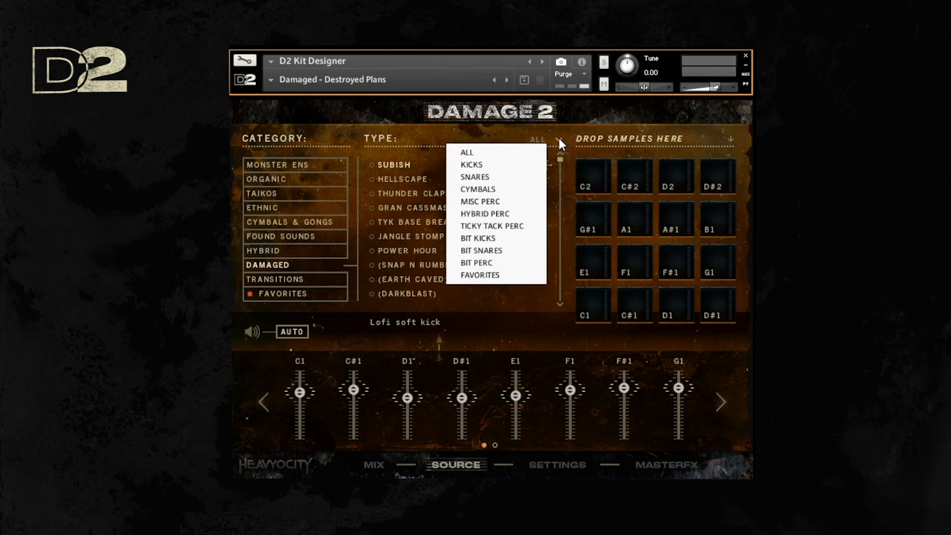
left_click(510, 206)
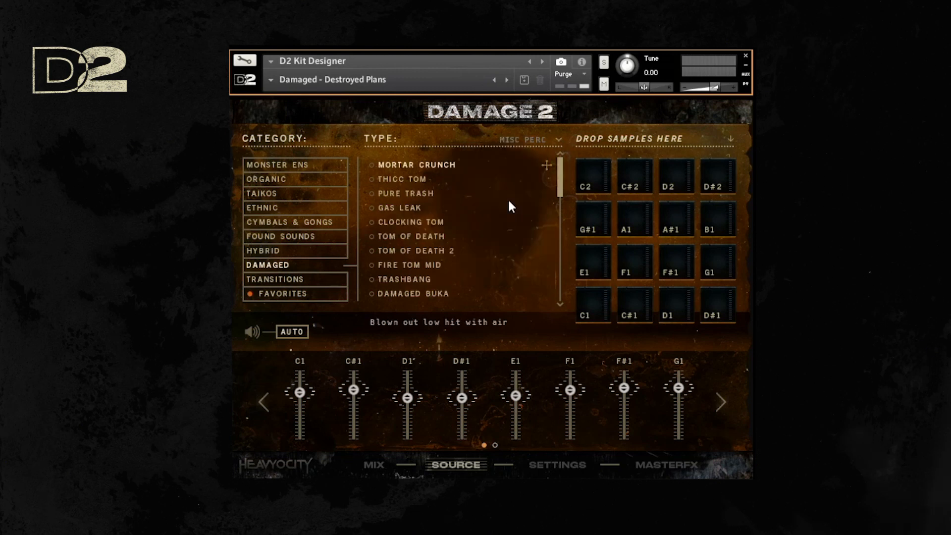
left_click(409, 180)
left_click(402, 208)
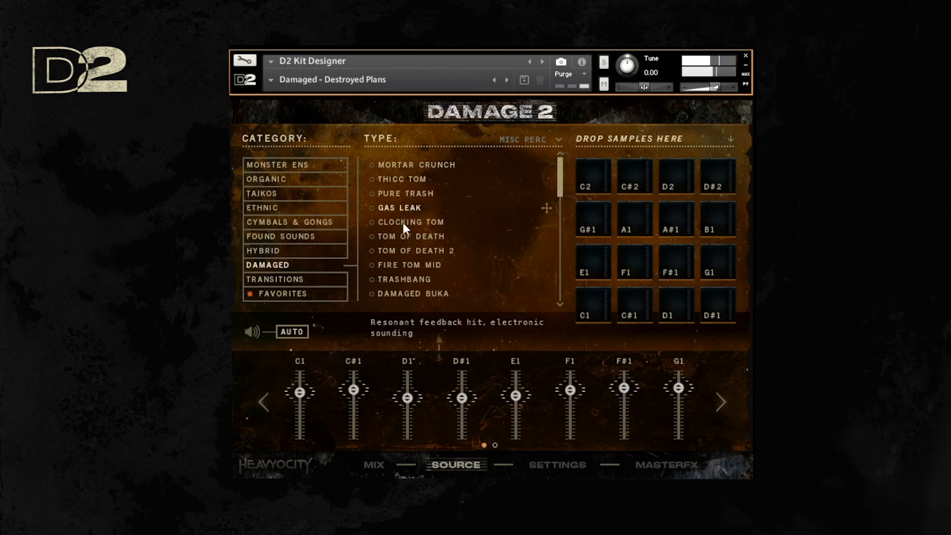
left_click(403, 222)
left_click(397, 236)
left_click(399, 251)
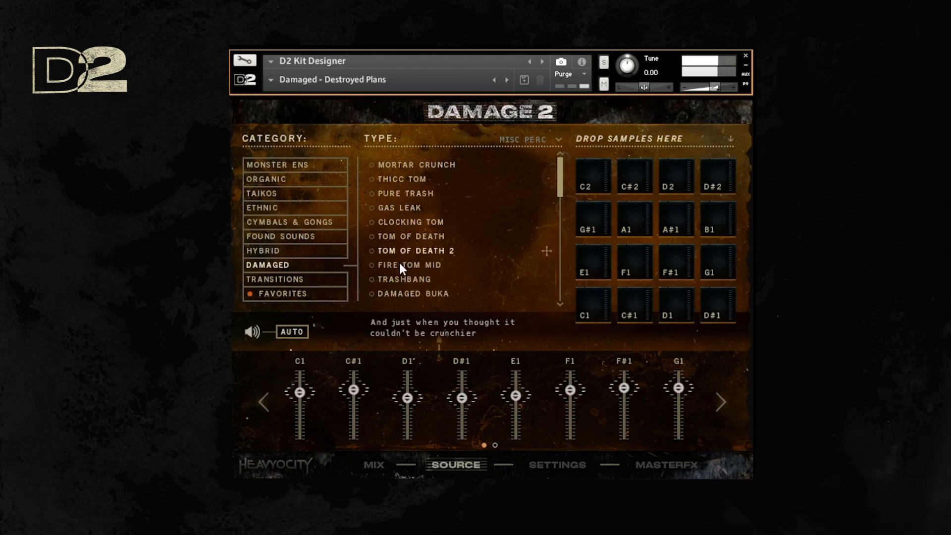
left_click(399, 265)
left_click(402, 280)
left_click(404, 293)
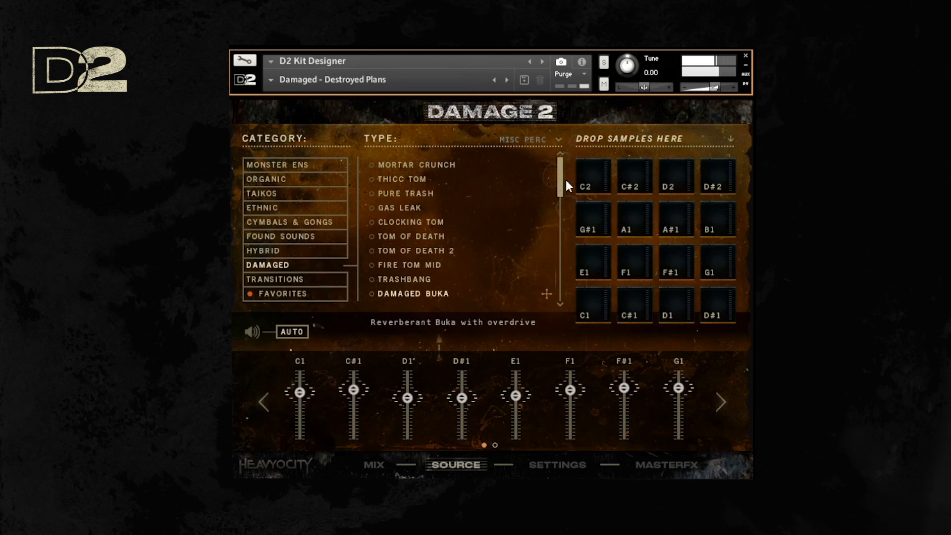
Audition further Misc Perc toms from Gigantus Tomus to Fire Tom Low, and assign Destructotom to the C#1 pad
scroll(560, 188, "down", 7)
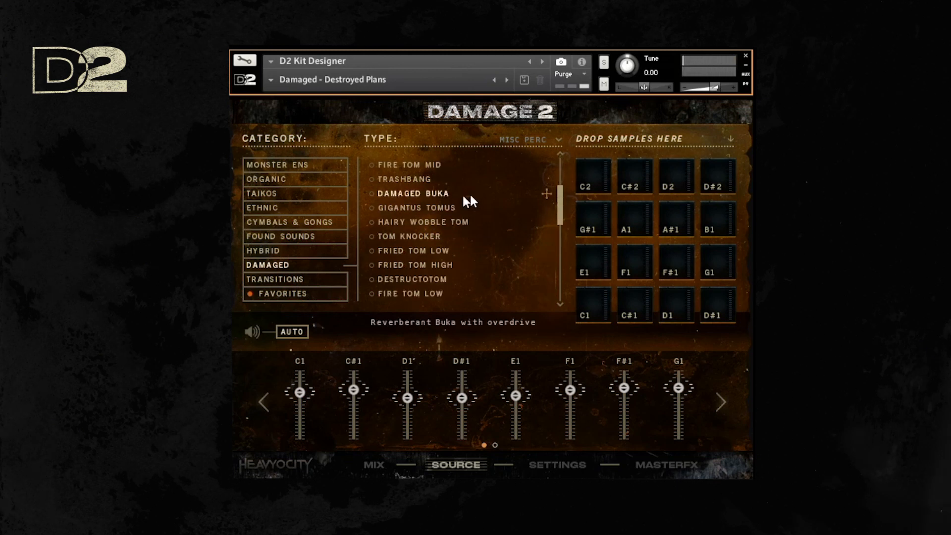
left_click(446, 209)
left_click(438, 224)
left_click(426, 251)
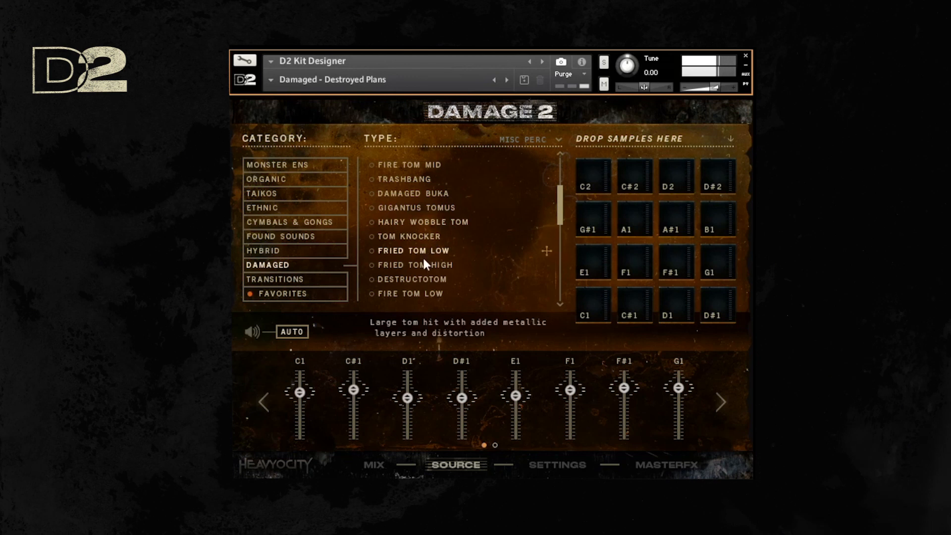
left_click(421, 265)
left_click(421, 280)
left_click(415, 294)
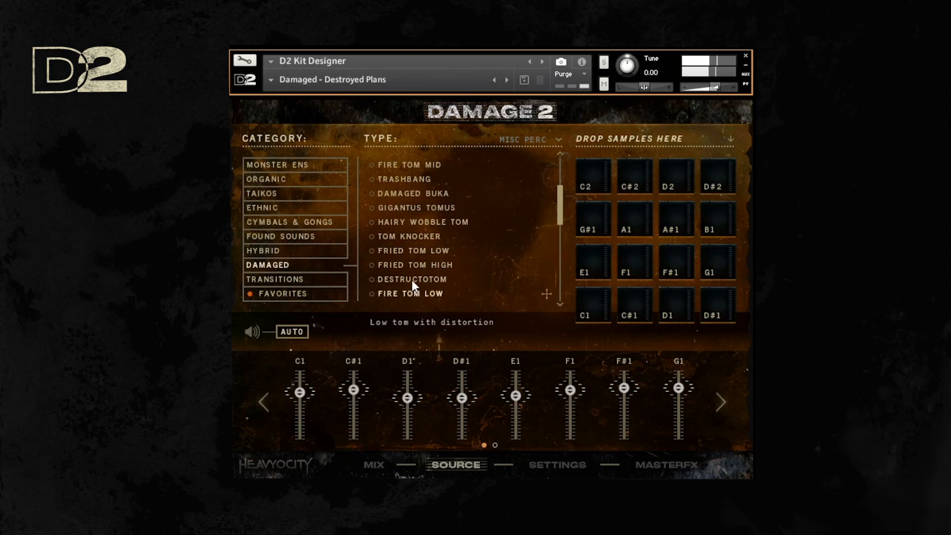
left_click(412, 281)
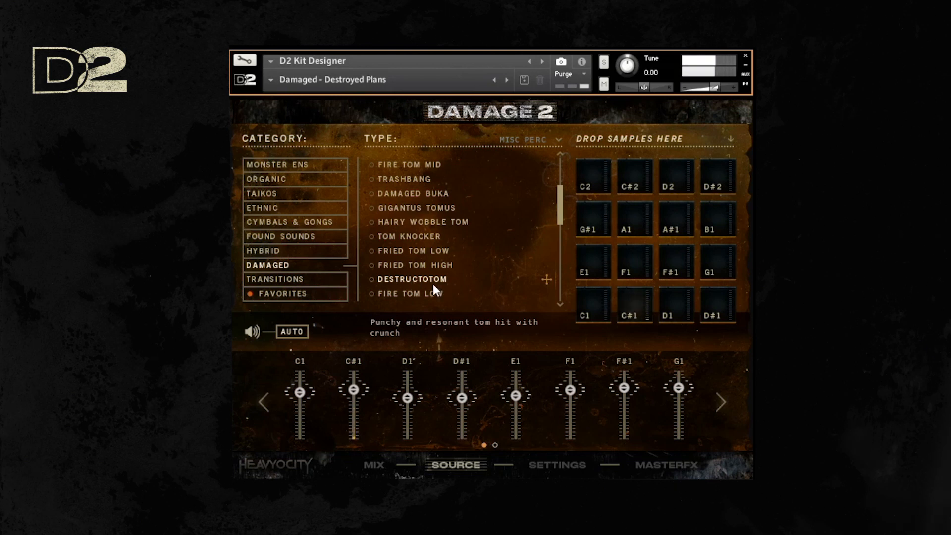
left_click_drag(432, 284, 630, 303)
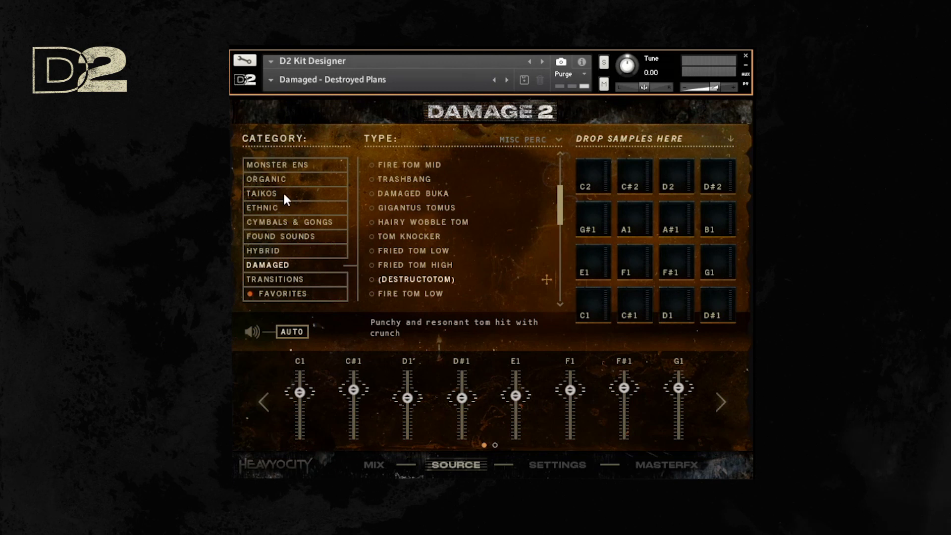
Filter the Organic category to Snares and audition Ens Snares Off and Ens Snares Rims
left_click(281, 178)
left_click(523, 139)
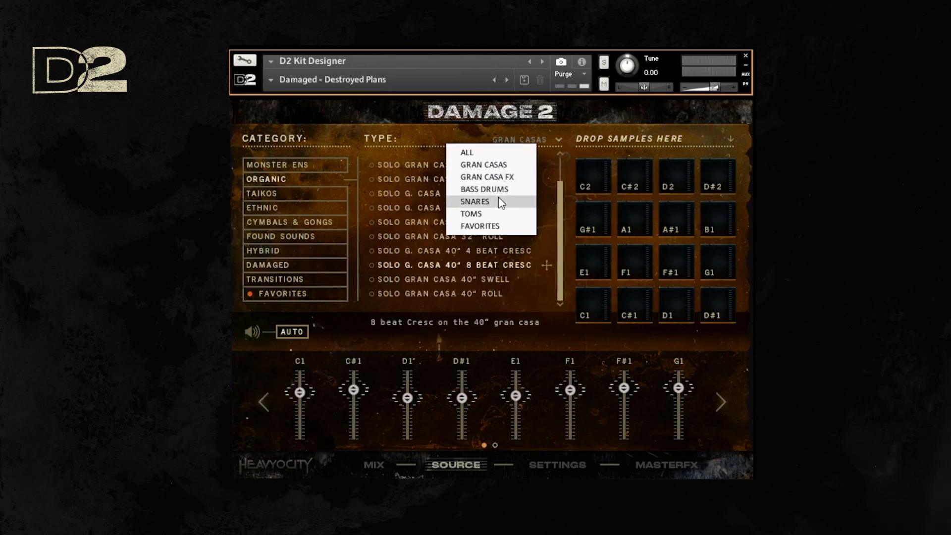
left_click(499, 201)
left_click(459, 180)
left_click(459, 193)
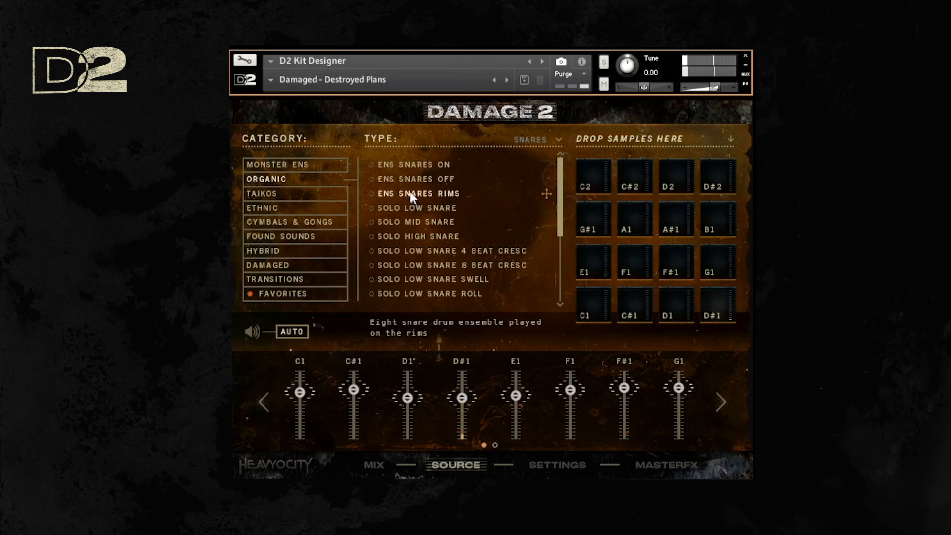
Select the D#1 pad, return to the Organic snares, and assign Ens Snares Rims to that pad
left_click(717, 307)
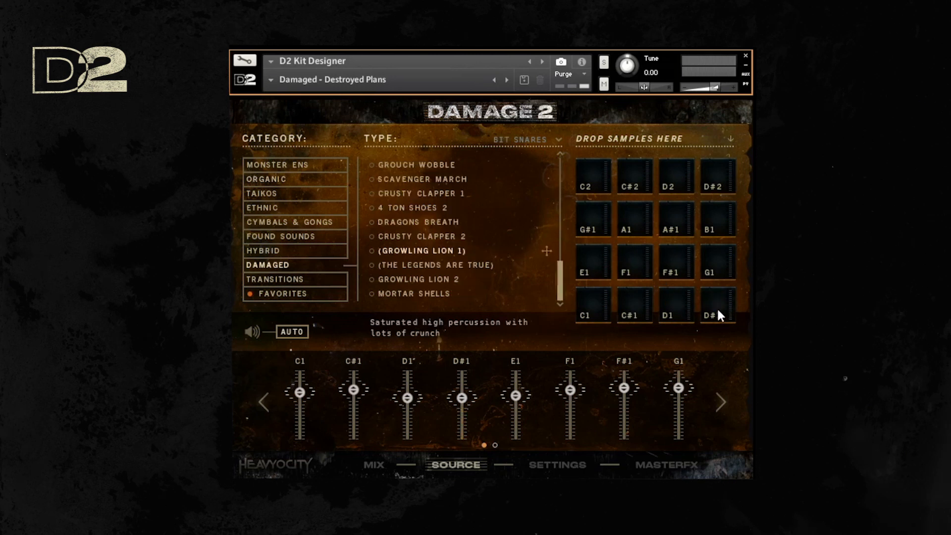
left_click(717, 307)
left_click(284, 181)
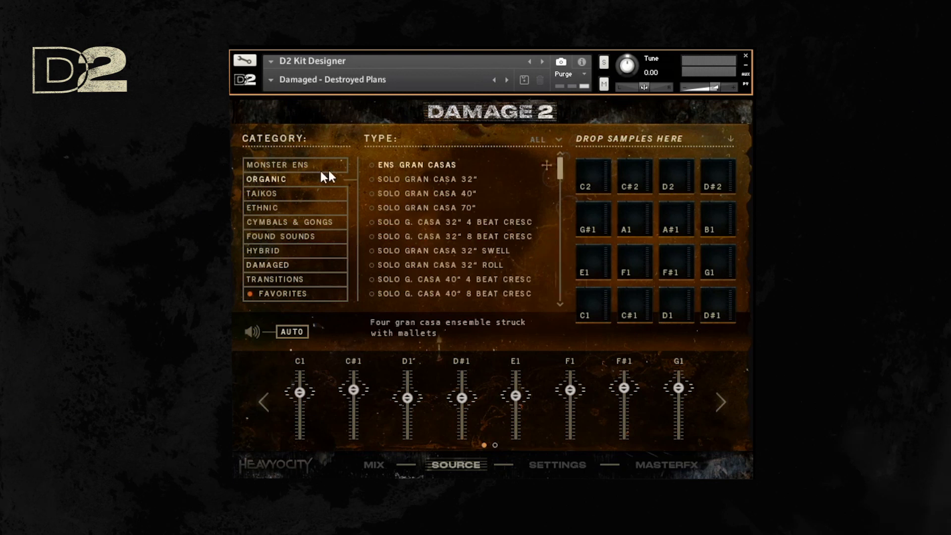
left_click(554, 138)
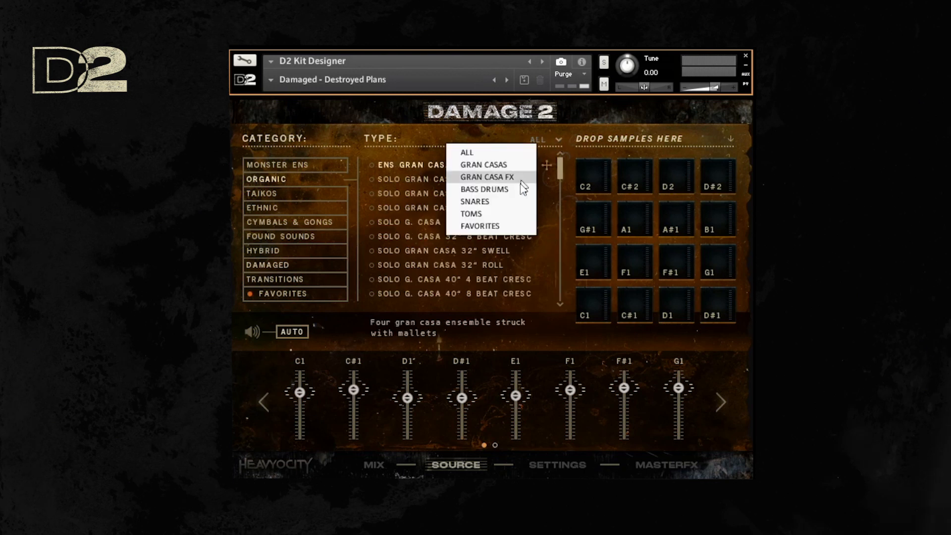
left_click(507, 201)
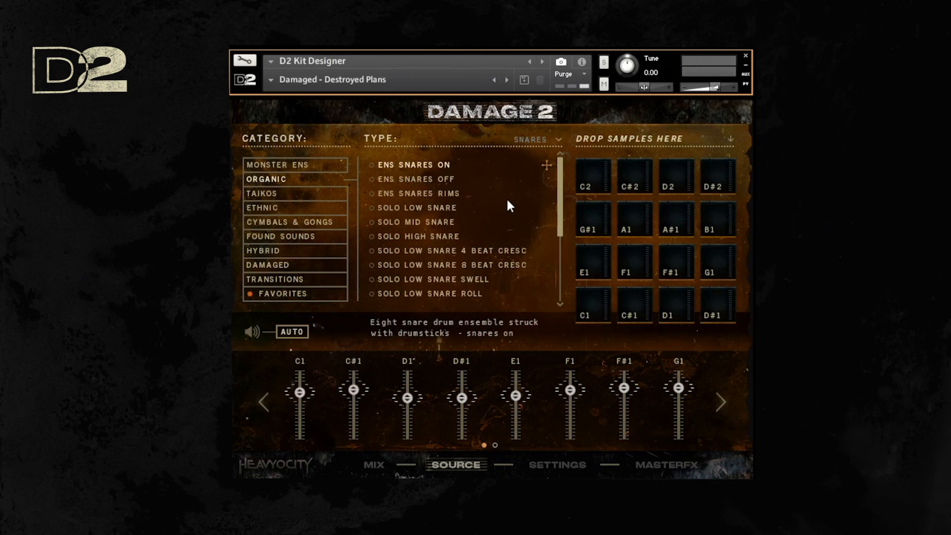
left_click(463, 194)
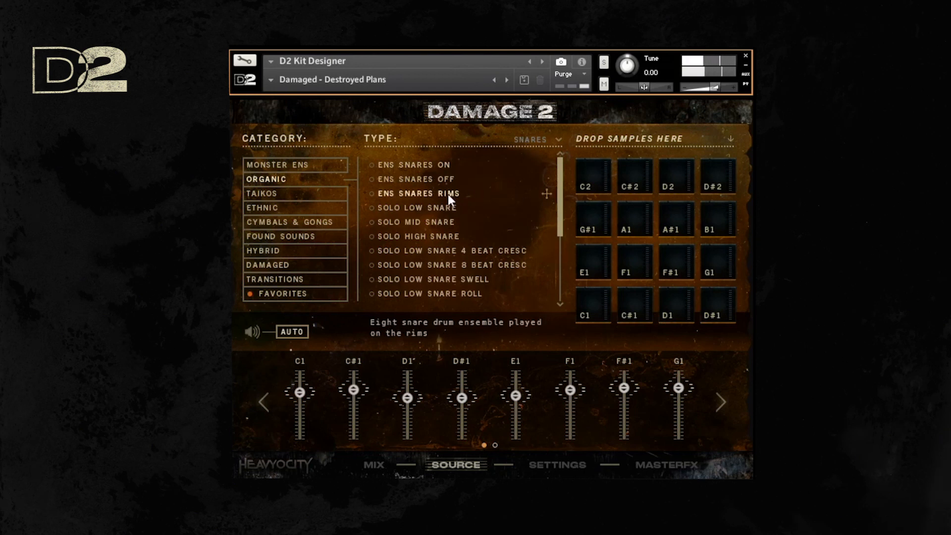
left_click_drag(448, 194, 712, 298)
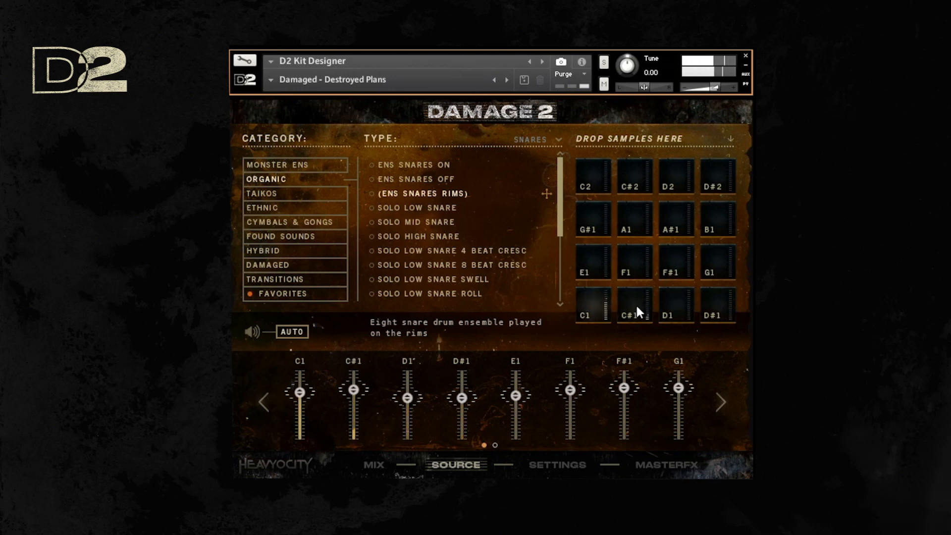
Show the C1 pad's source, audition the Bit Kicks from Punch Drunk onwards, and assign Elephantitus 2 to C1
left_click(589, 304)
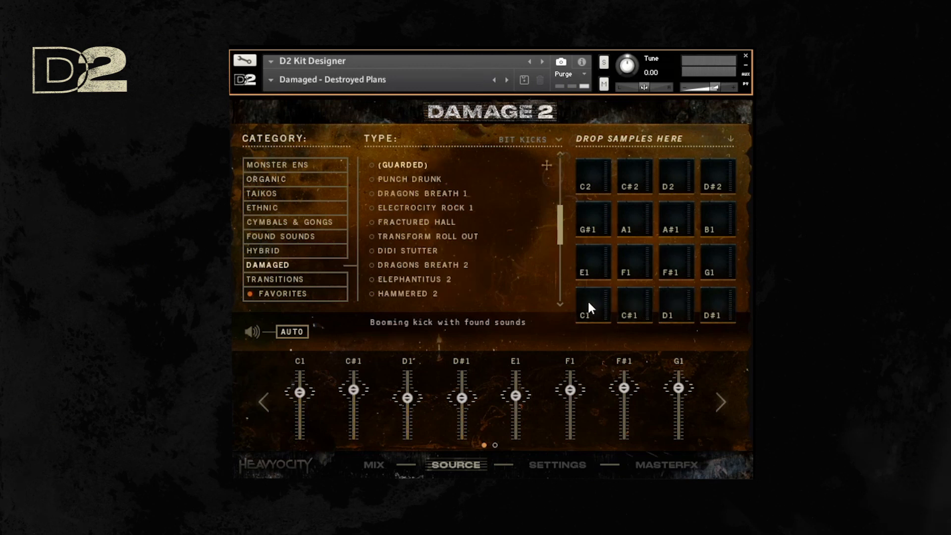
left_click(428, 180)
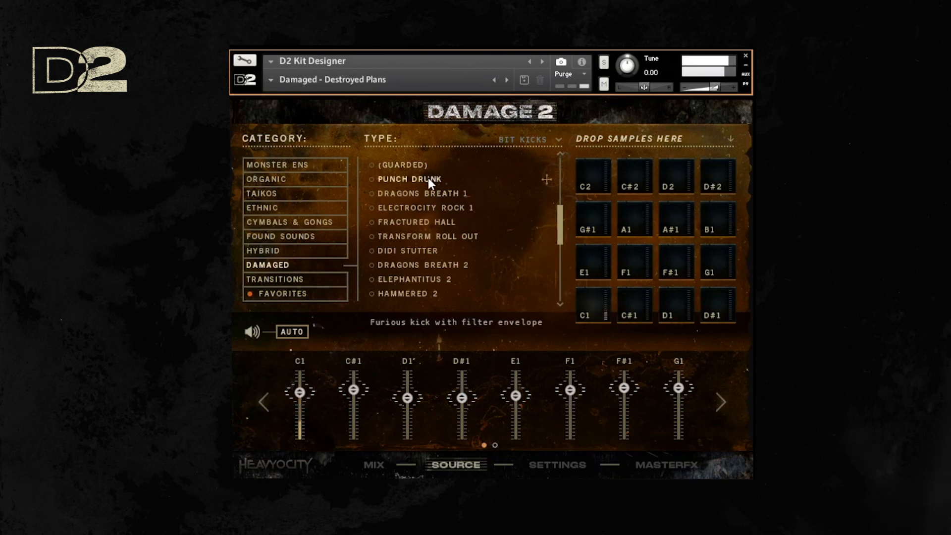
left_click(424, 195)
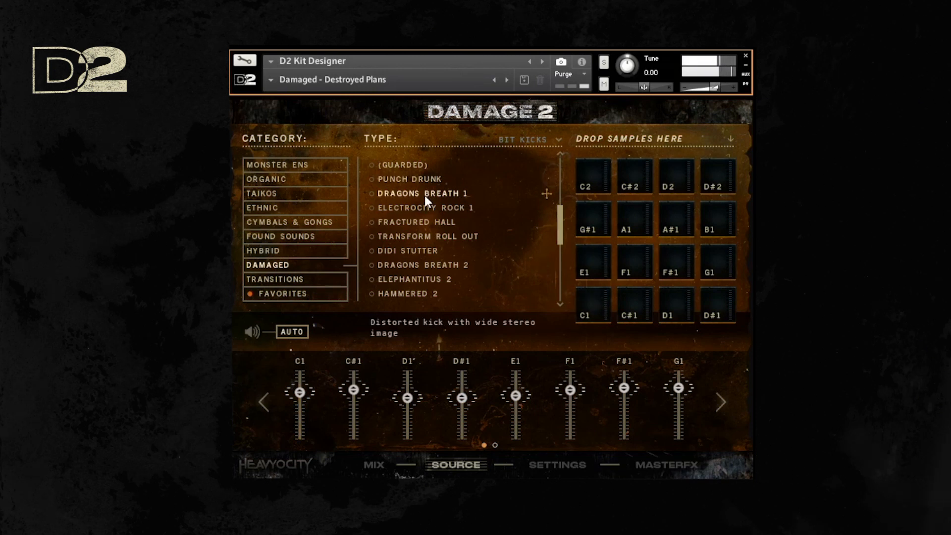
left_click(419, 209)
left_click(417, 223)
left_click(415, 236)
left_click(409, 250)
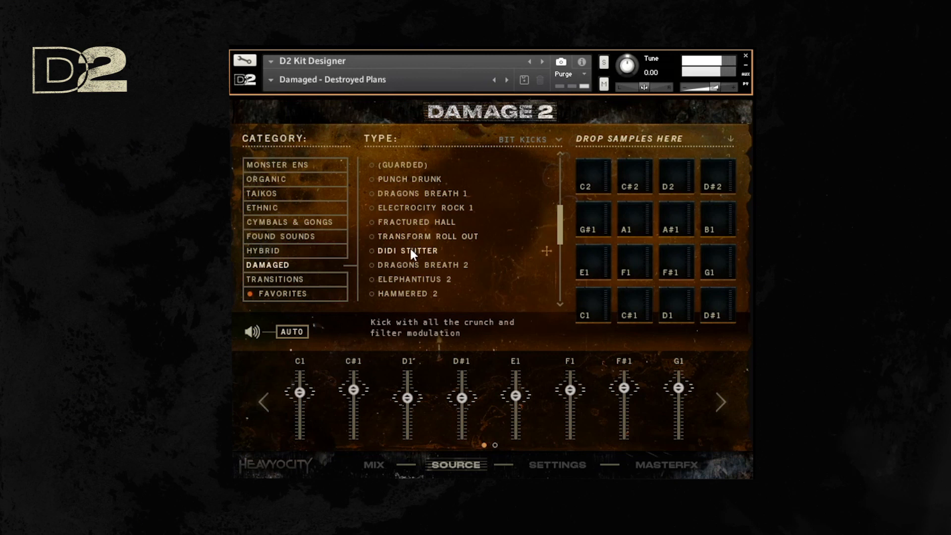
left_click(408, 266)
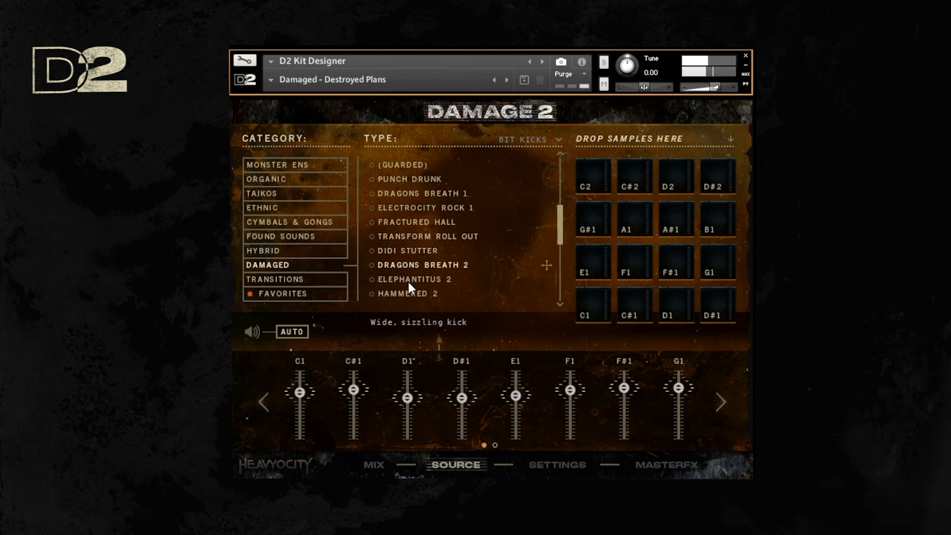
left_click(407, 280)
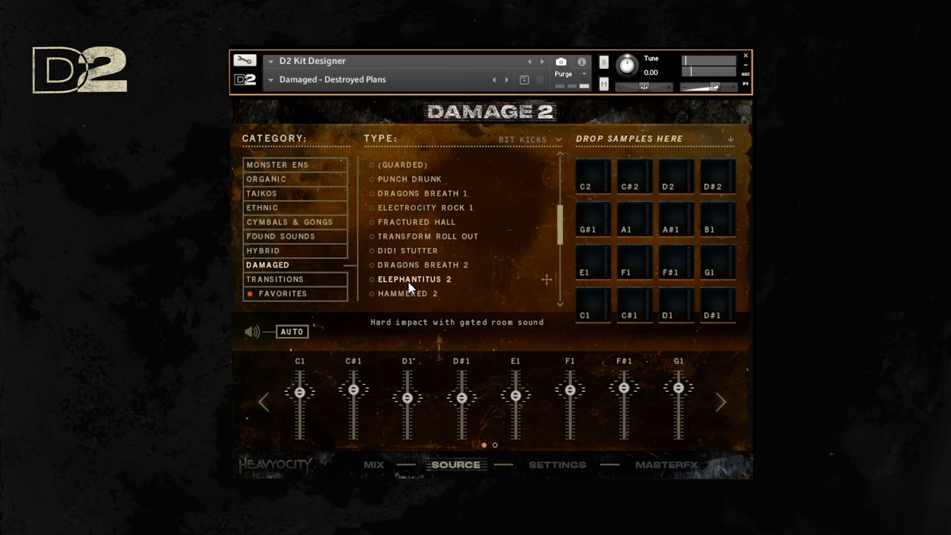
left_click_drag(408, 281, 596, 306)
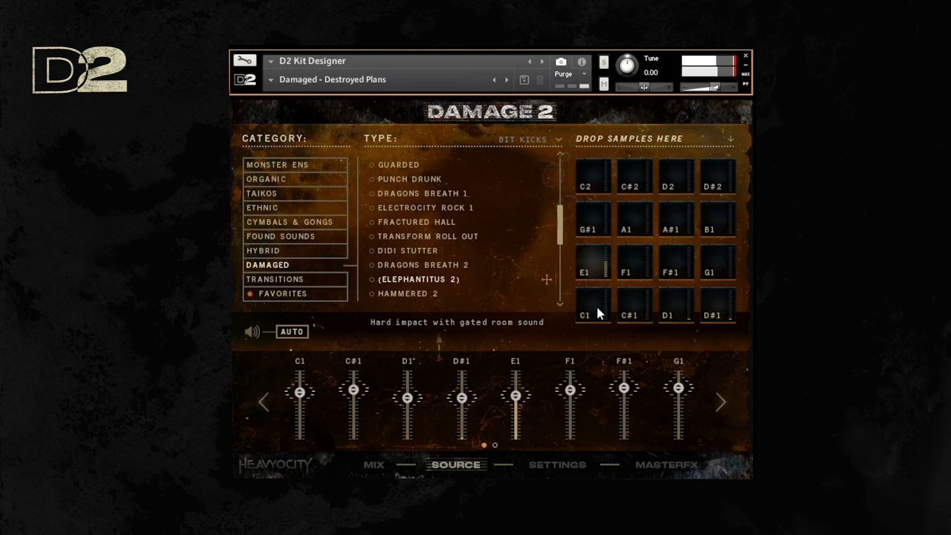
Show the E1 pad's source, audition Growling Lion 1 and Crusty Clapper 2, and assign Growling Lion 1 to E1
left_click(586, 261)
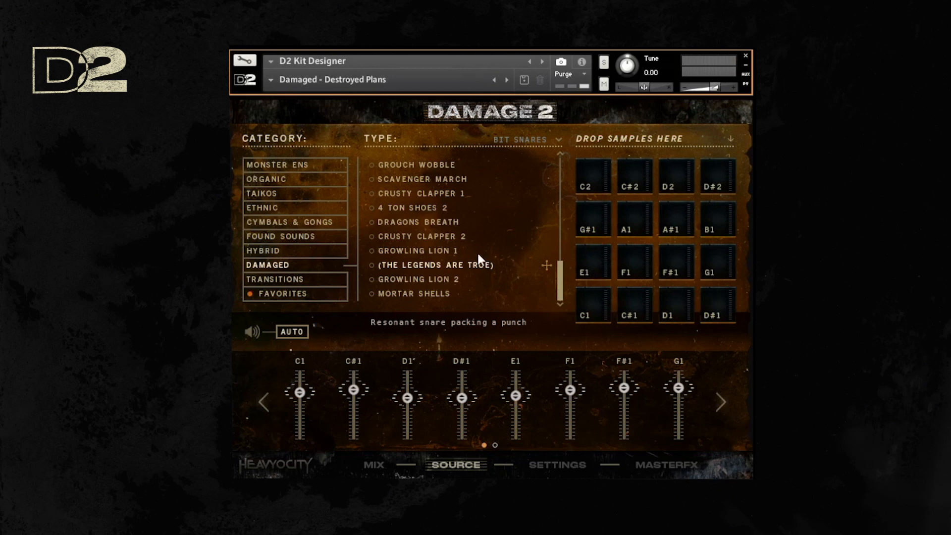
left_click(460, 249)
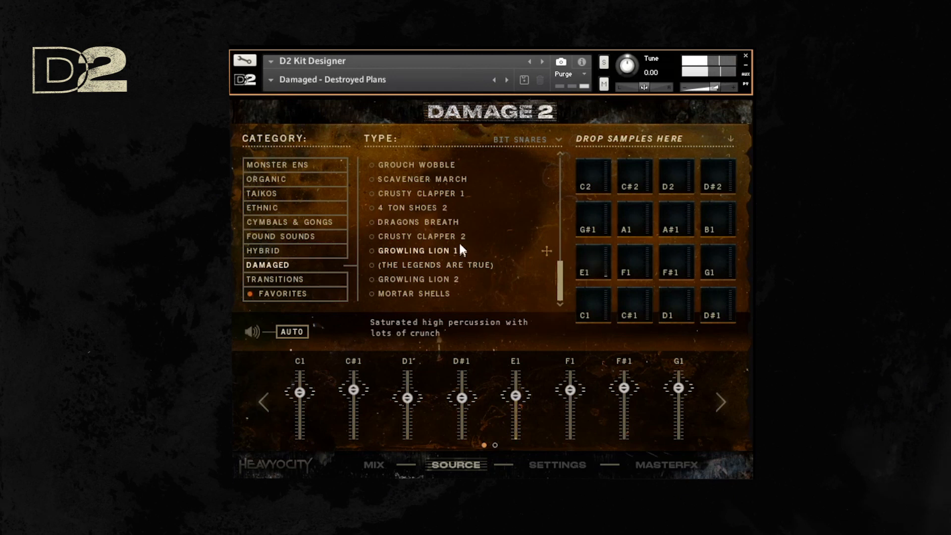
left_click(452, 236)
left_click(447, 245)
left_click_drag(447, 248, 584, 259)
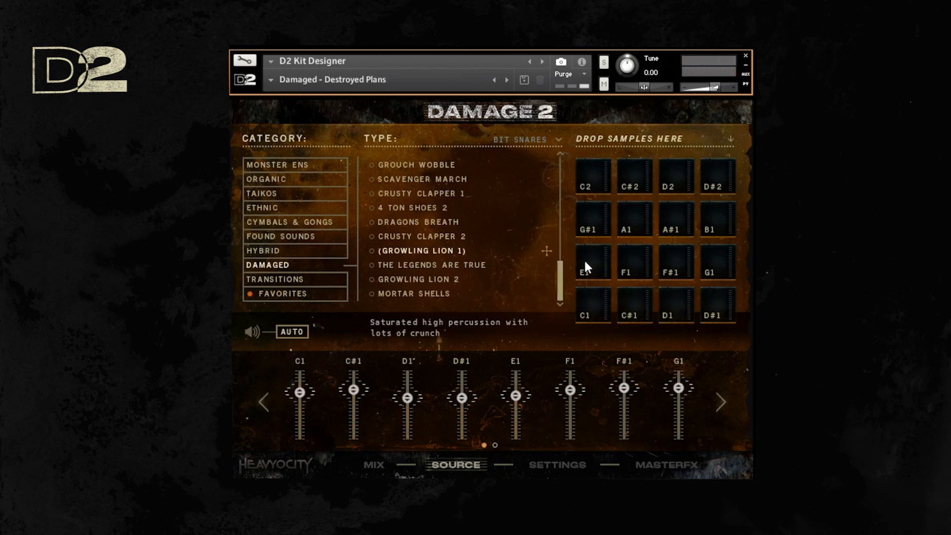
Open the C1 pad's settings and view the effect types available for its first effect slot
left_click(557, 468)
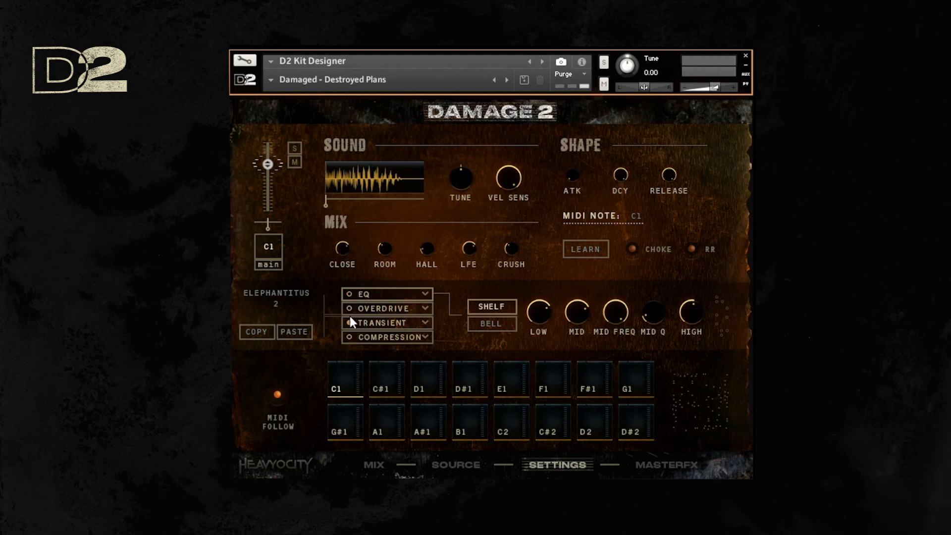
left_click(424, 296)
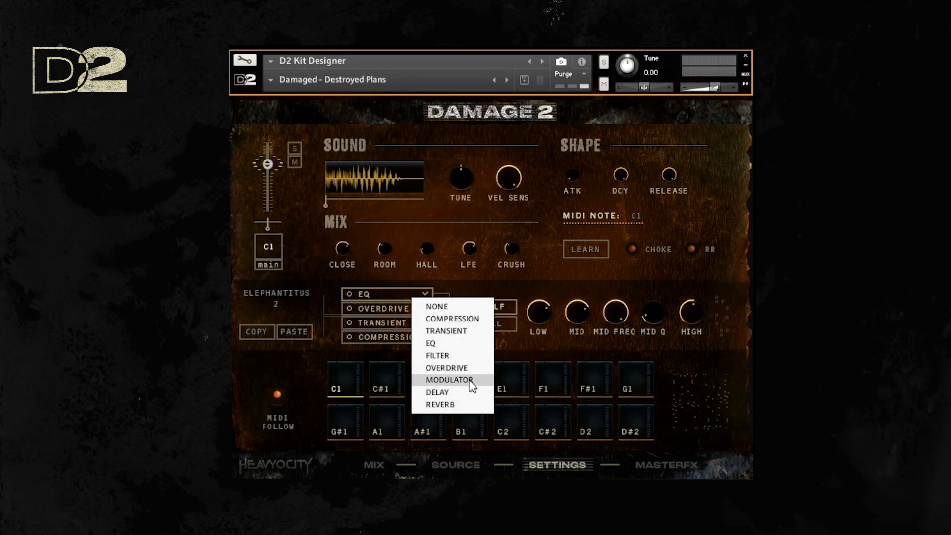
left_click(323, 330)
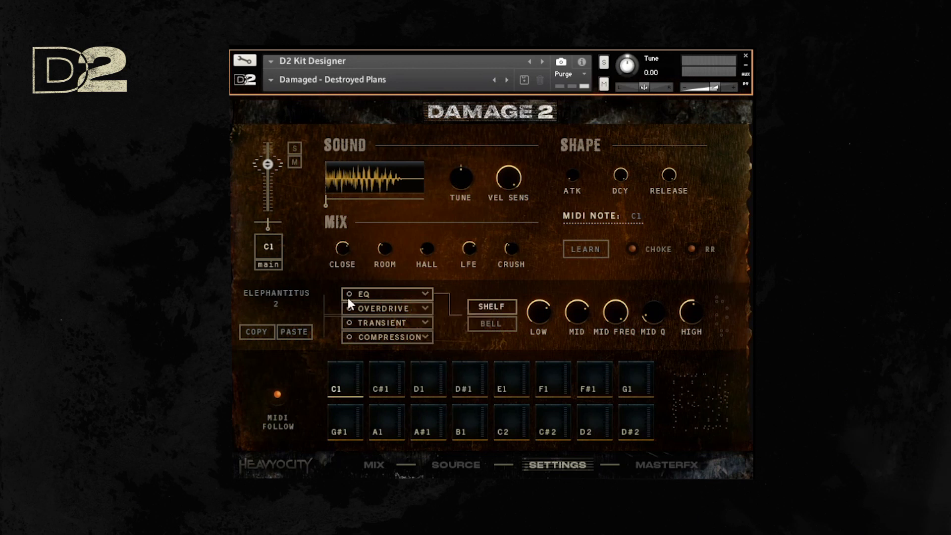
View the C1 pad's Overdrive, Transient and Compression controls, and return to its EQ with the effect turned on
left_click(349, 295)
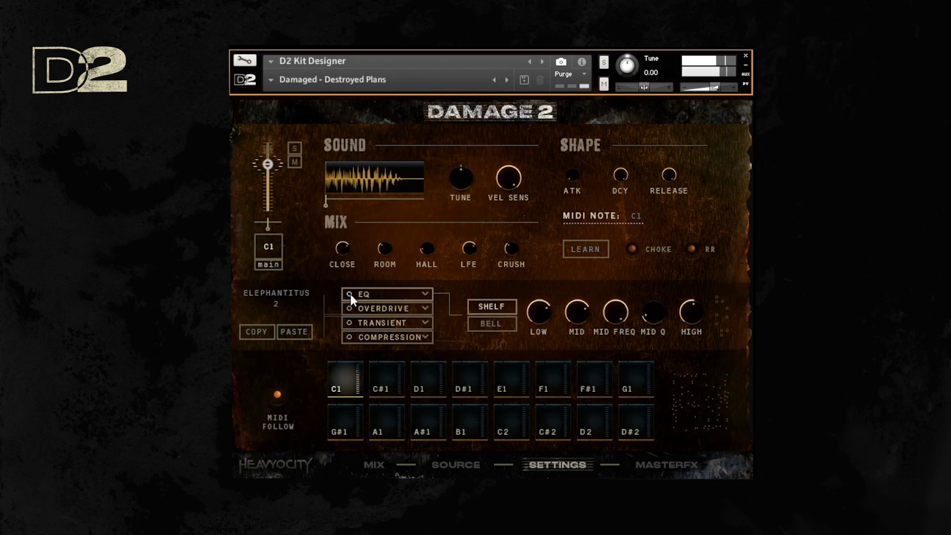
left_click(372, 313)
left_click(377, 322)
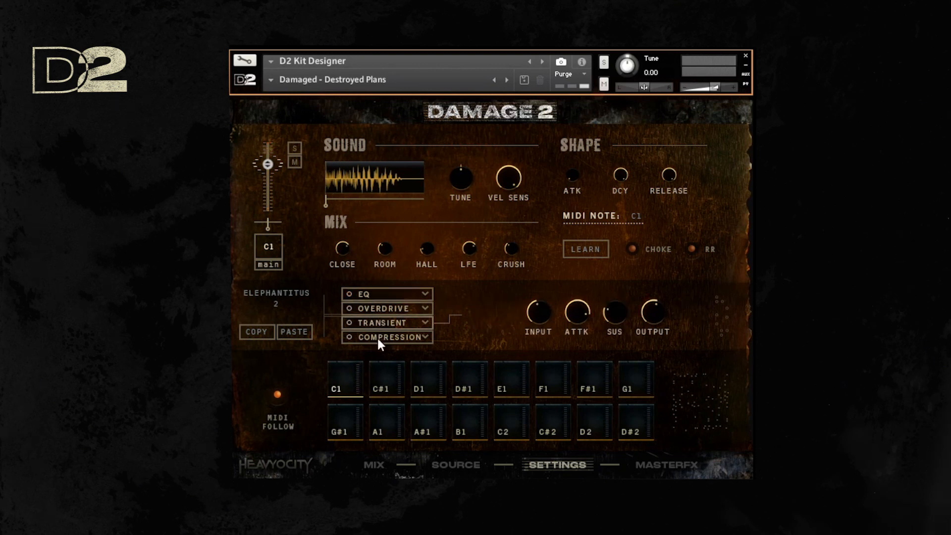
left_click(376, 336)
left_click(376, 308)
left_click(371, 295)
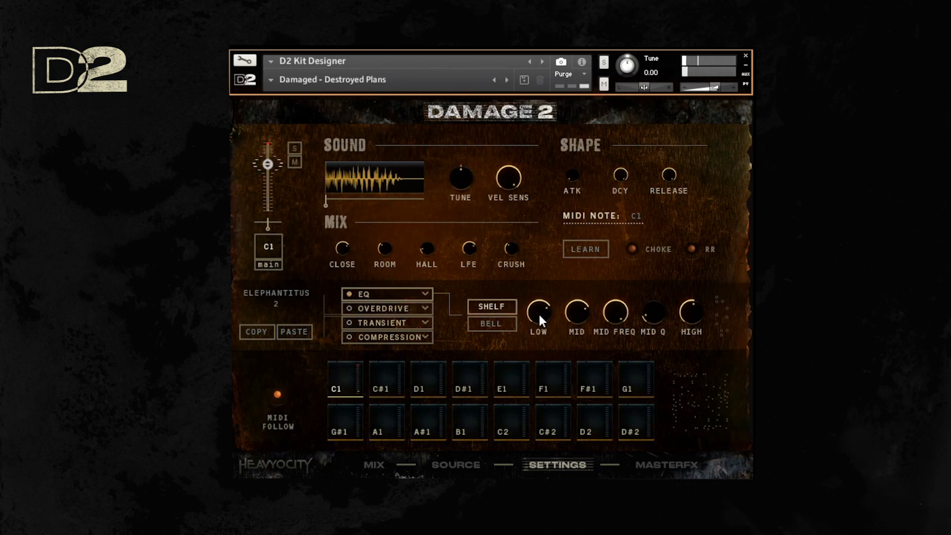
Adjust the C1 pad's low and high EQ bands, and turn on its Overdrive with the drive at about 77.8%
left_click_drag(539, 313, 537, 321)
mouse_move(680, 323)
left_mouse_down()
mouse_move(685, 314)
mouse_move(682, 325)
left_mouse_up()
left_click(369, 309)
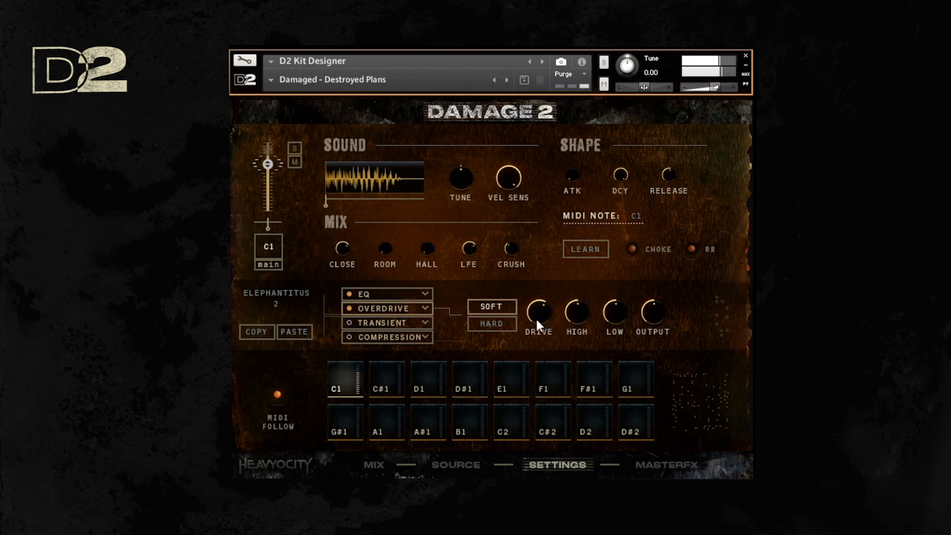
left_click_drag(535, 316, 533, 292)
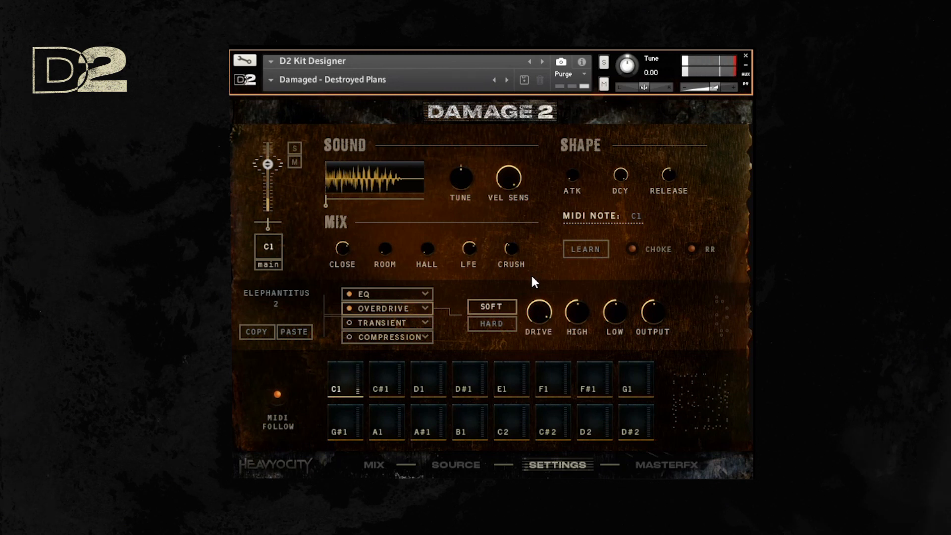
left_click_drag(535, 321, 534, 329)
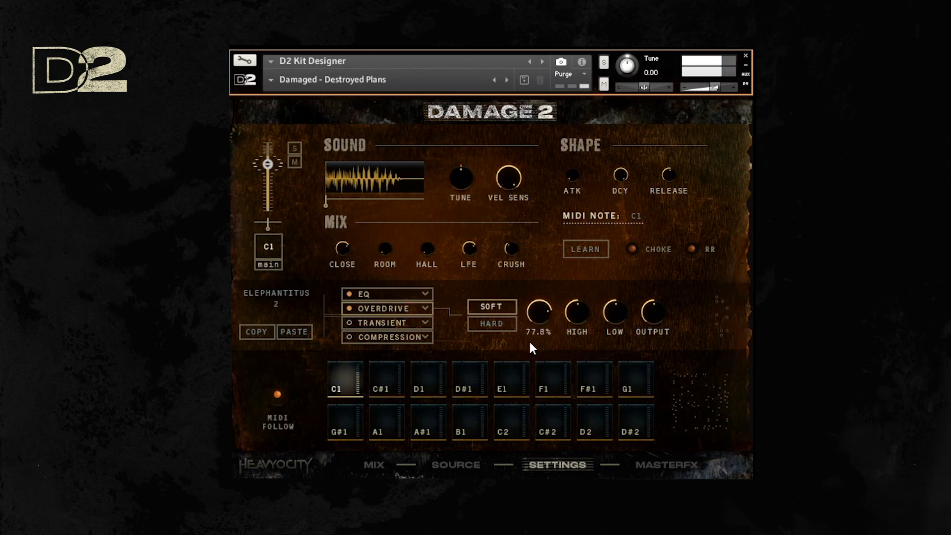
Turn on the C1 pad's Transient effect, raise its attack, and compare the sound with the effect bypassed
left_click(391, 322)
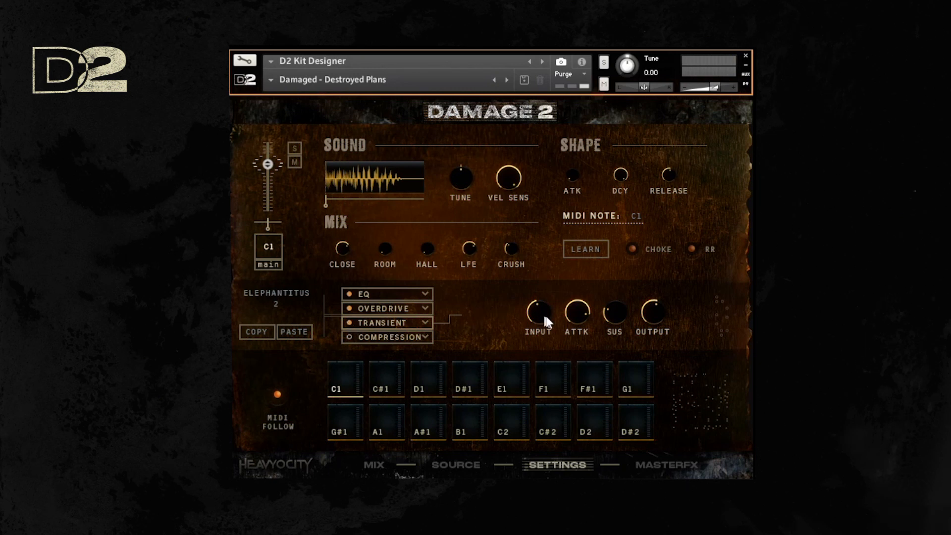
left_click_drag(559, 316, 569, 293)
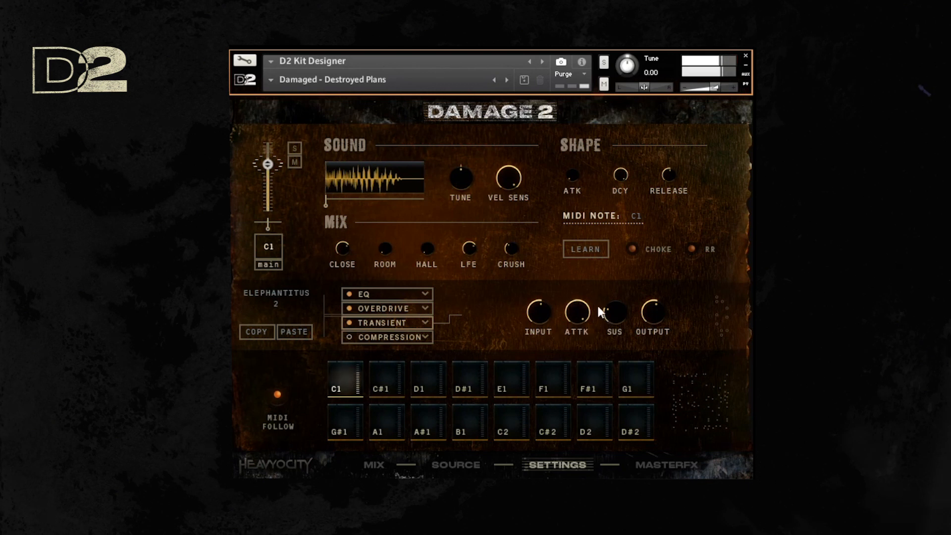
left_click(349, 322)
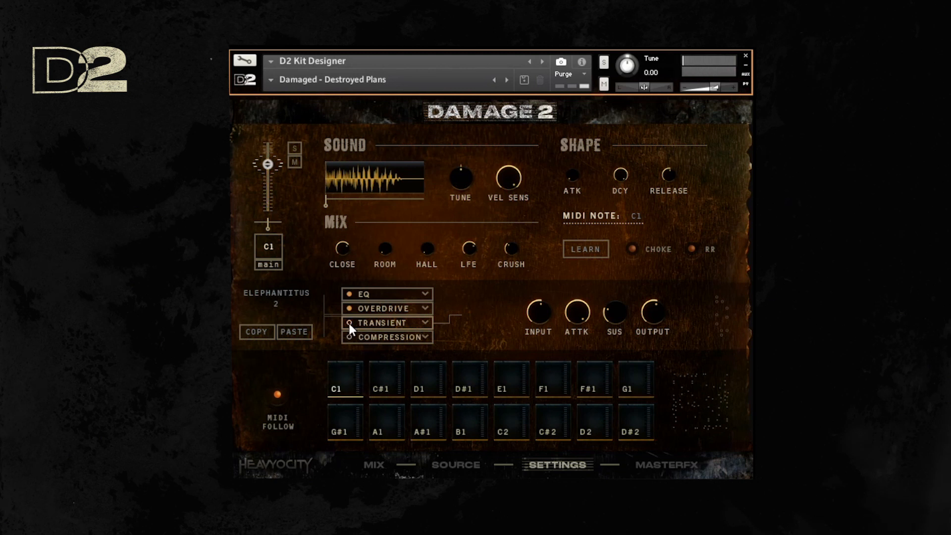
left_click(349, 323)
Try the C1 pad's Transient sustain at high and low extremes, and set it to about -42.4%
mouse_move(644, 322)
left_click_drag(645, 327, 642, 337)
left_click_drag(616, 325, 630, 255)
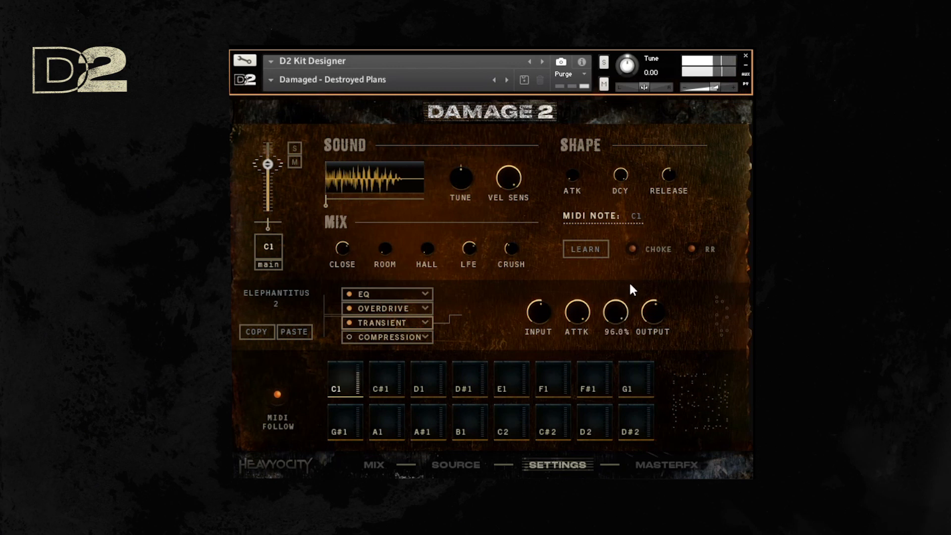
left_click_drag(612, 312, 593, 435)
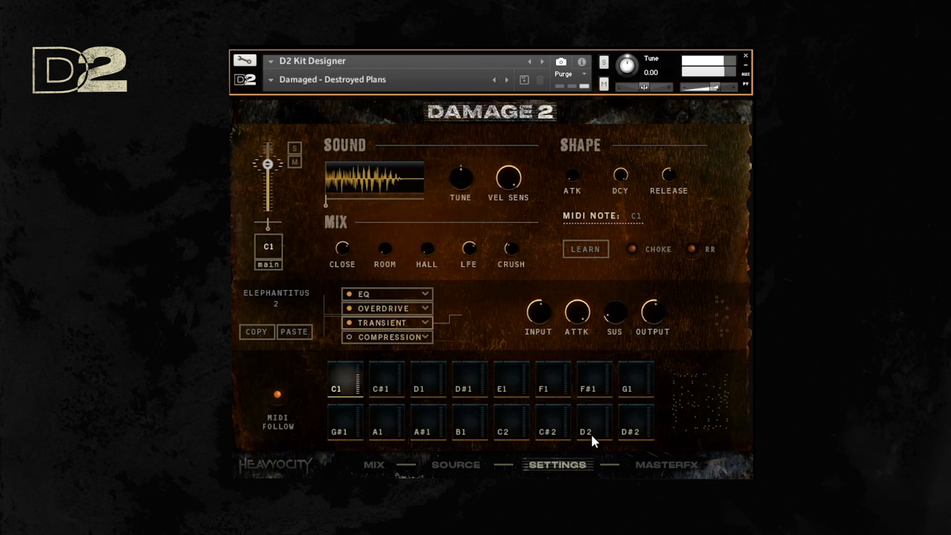
mouse_move(613, 317)
left_mouse_down()
mouse_move(605, 356)
mouse_move(604, 313)
left_mouse_up()
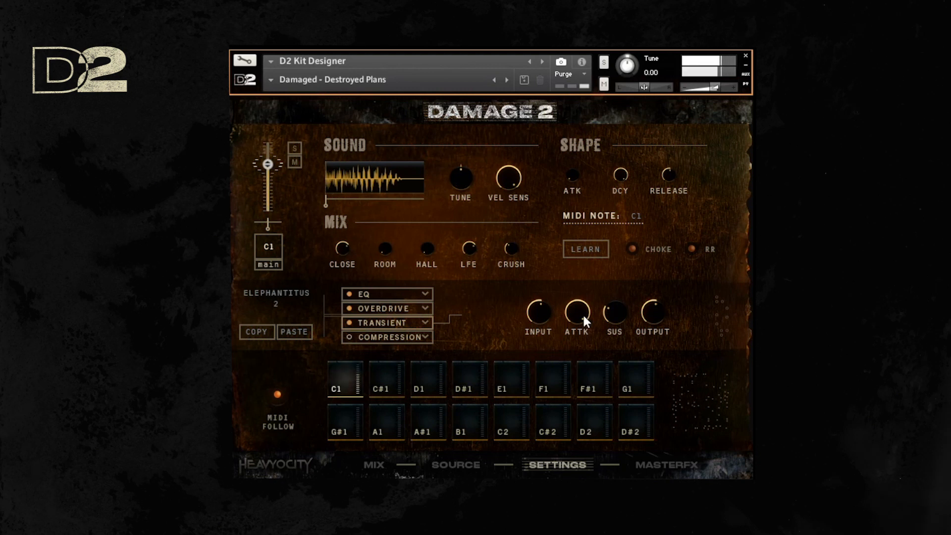
Compare the C1 pad with Transient bypassed and active, leave it on, and raise its sustain slightly
left_click(349, 322)
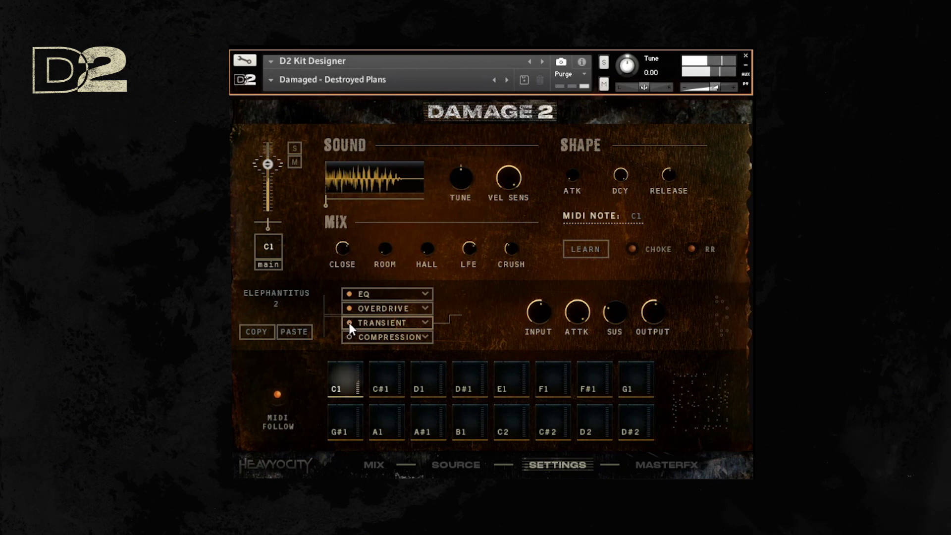
left_click(349, 322)
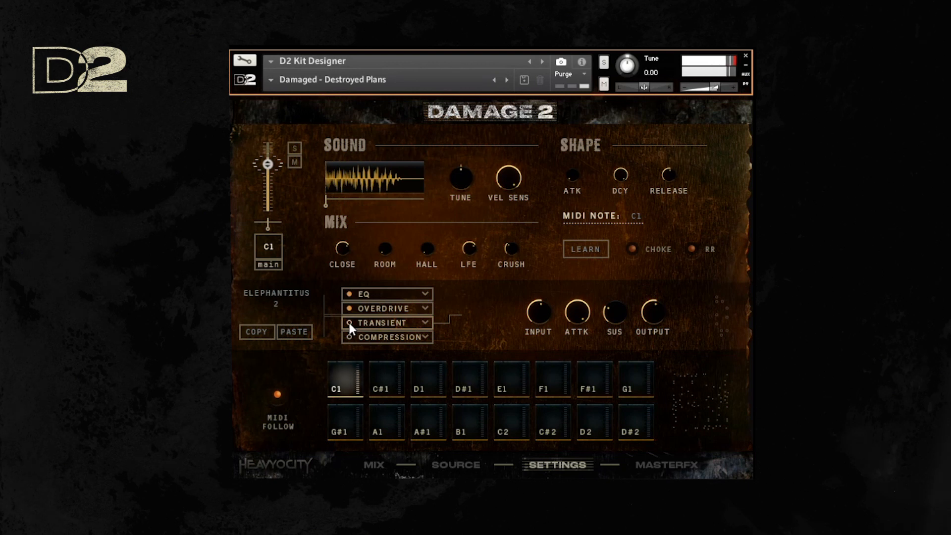
left_click(349, 322)
mouse_move(615, 314)
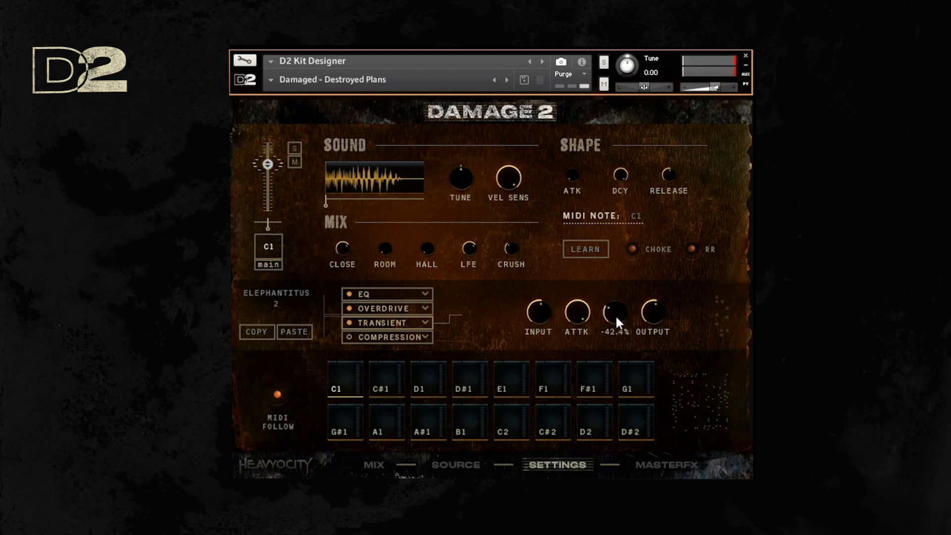
left_click_drag(617, 308, 619, 291)
Replace Compression in the C1 pad's fourth effect slot with Reverb and lower its mix to about 6.2%
left_click(360, 338)
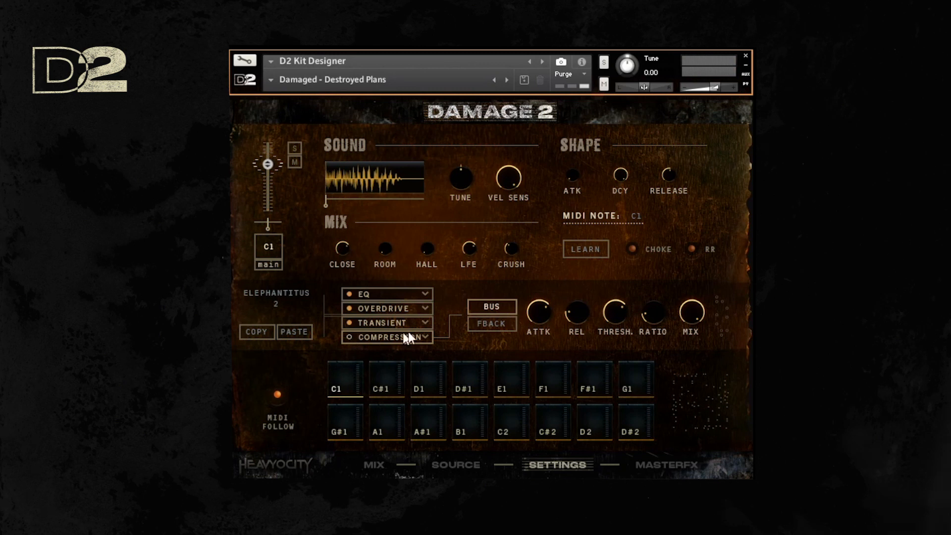
left_click(424, 338)
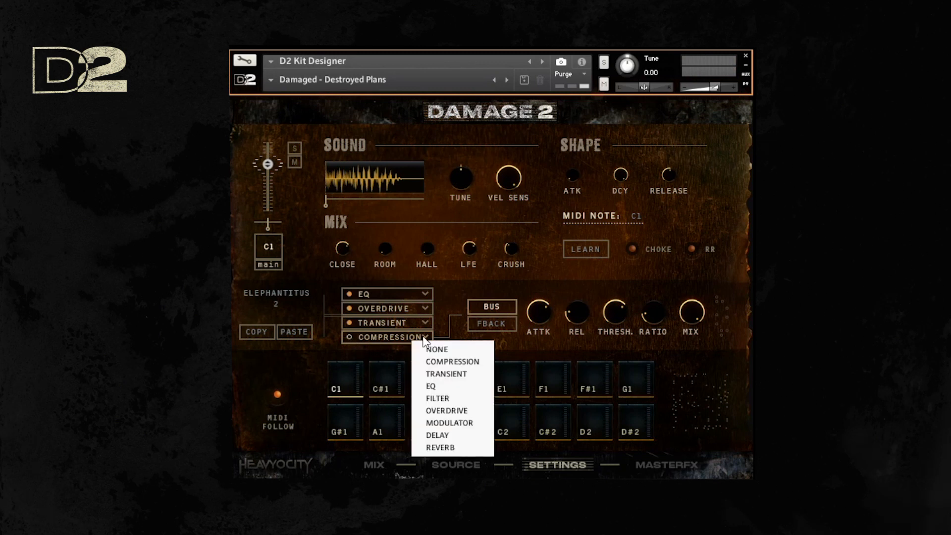
left_click(440, 447)
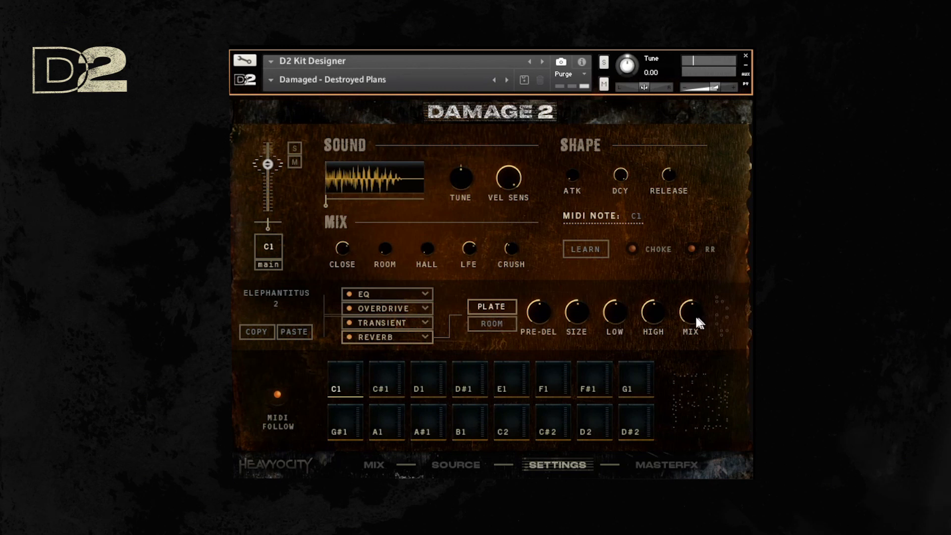
left_click_drag(678, 367, 677, 377)
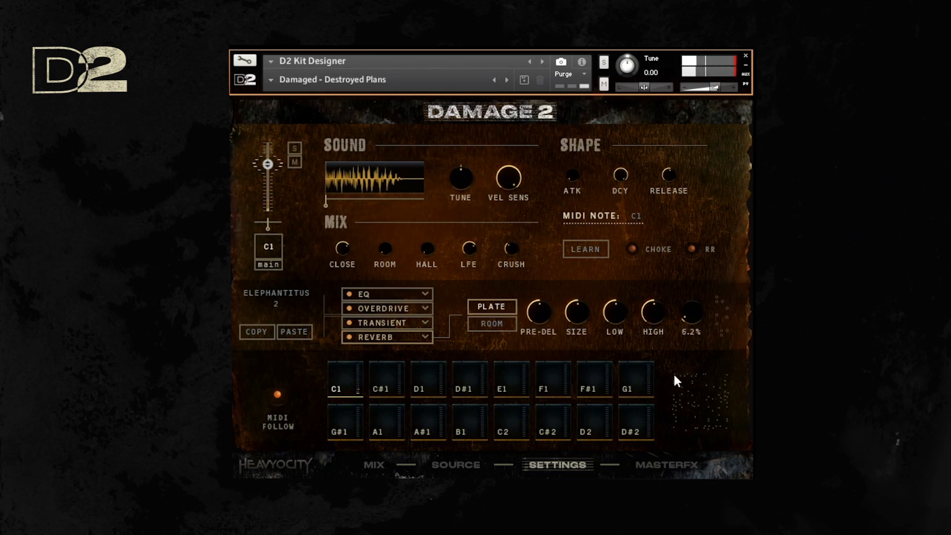
Switch the C1 pad's reverb to Room, set its high control to about 632.5 Hz, and reduce its size and pre-delay
left_click(501, 326)
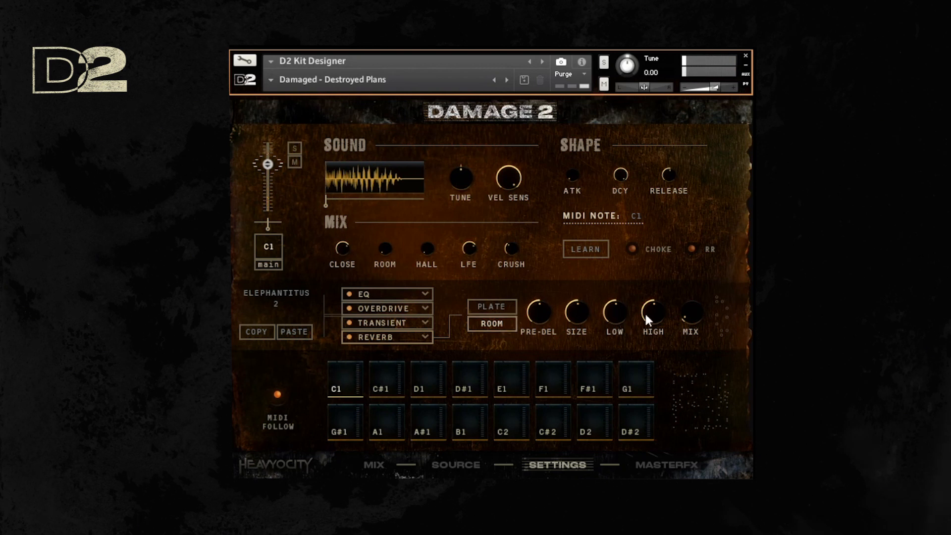
mouse_move(642, 322)
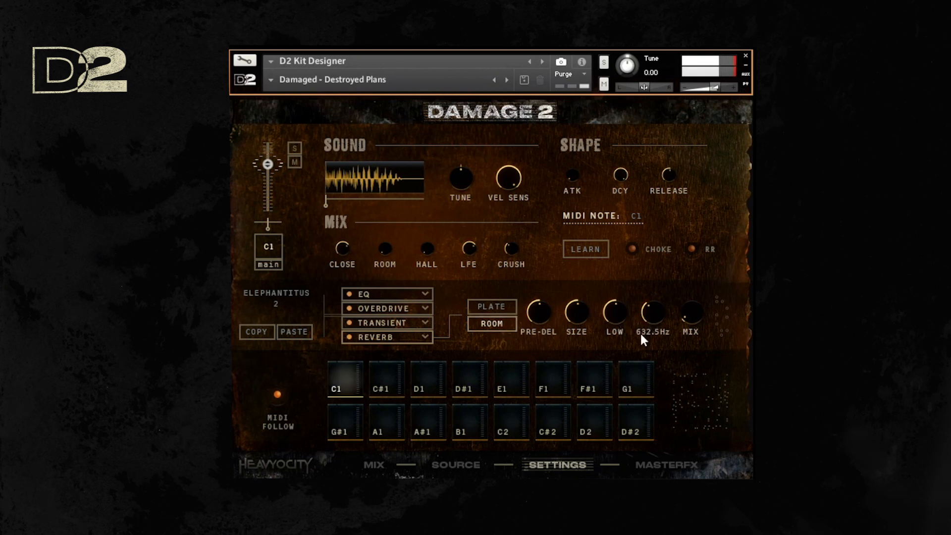
left_click_drag(570, 314, 541, 321)
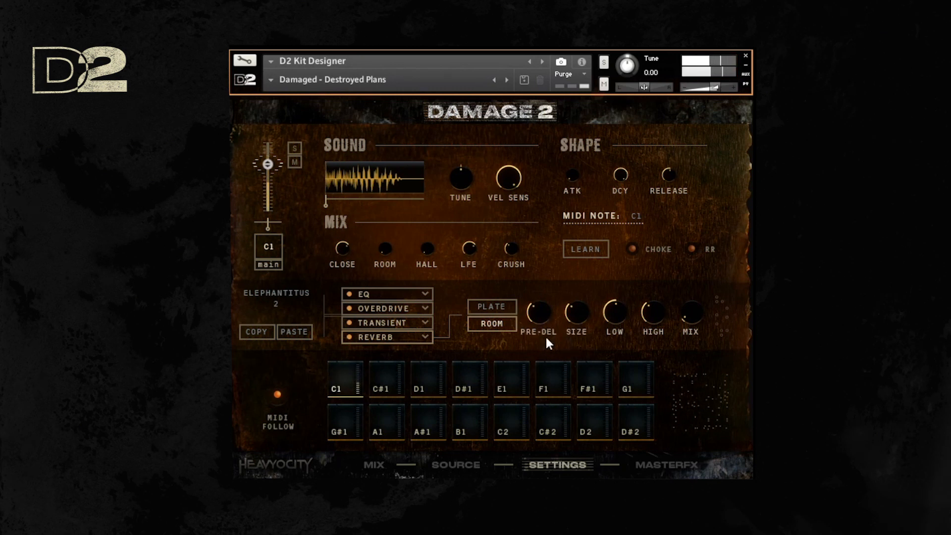
left_click_drag(690, 322, 689, 321)
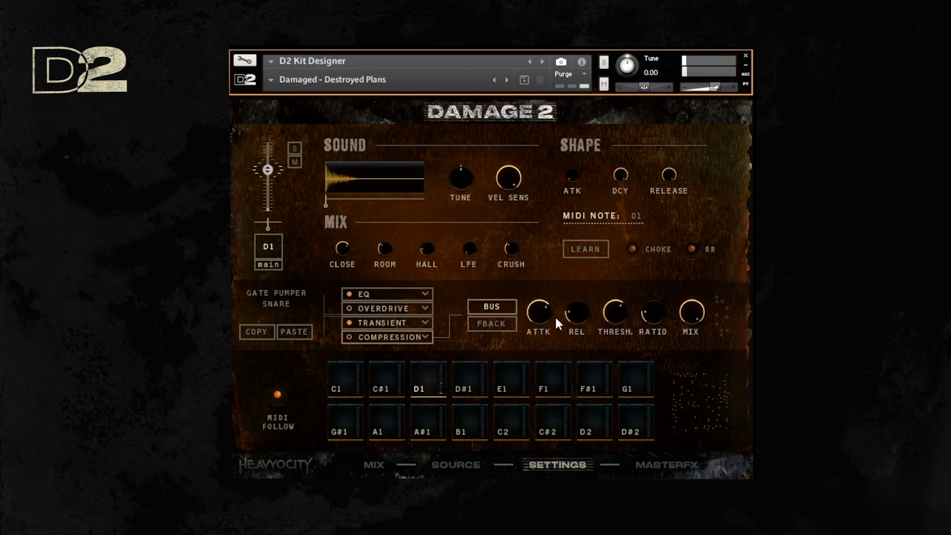
Switch the D1 pad's EQ and Transient effects off and back on to compare the sound
left_click(349, 294)
left_click(348, 322)
left_click(349, 294)
left_click(349, 322)
Turn on the D1 pad's Overdrive, try Hard mode, and settle on Soft with the drive at about 48%
left_click(349, 309)
left_click(372, 307)
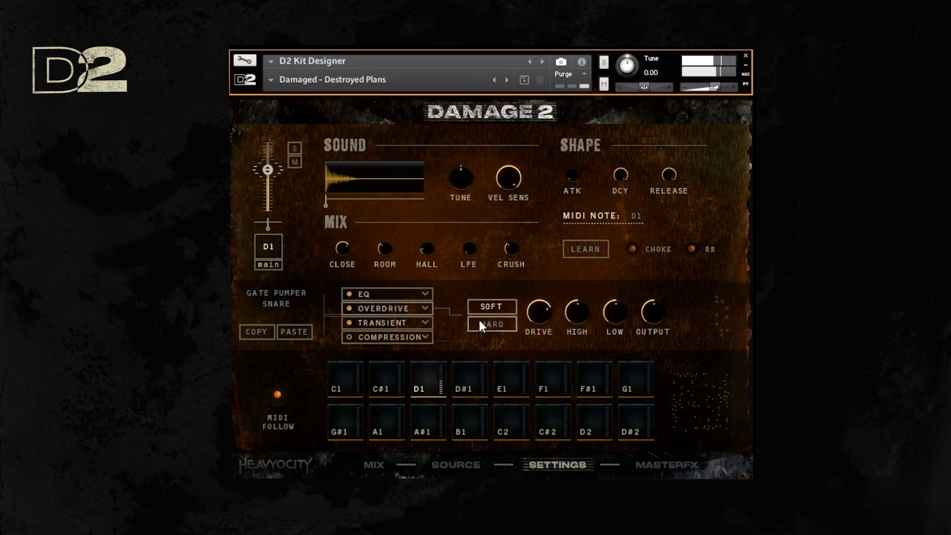
left_click(505, 319)
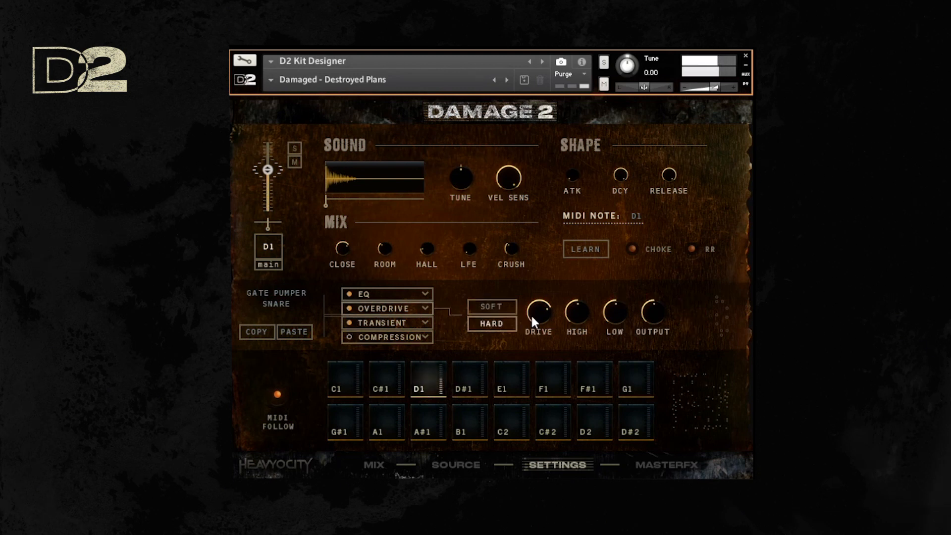
left_click_drag(530, 313, 527, 327)
left_click(502, 307)
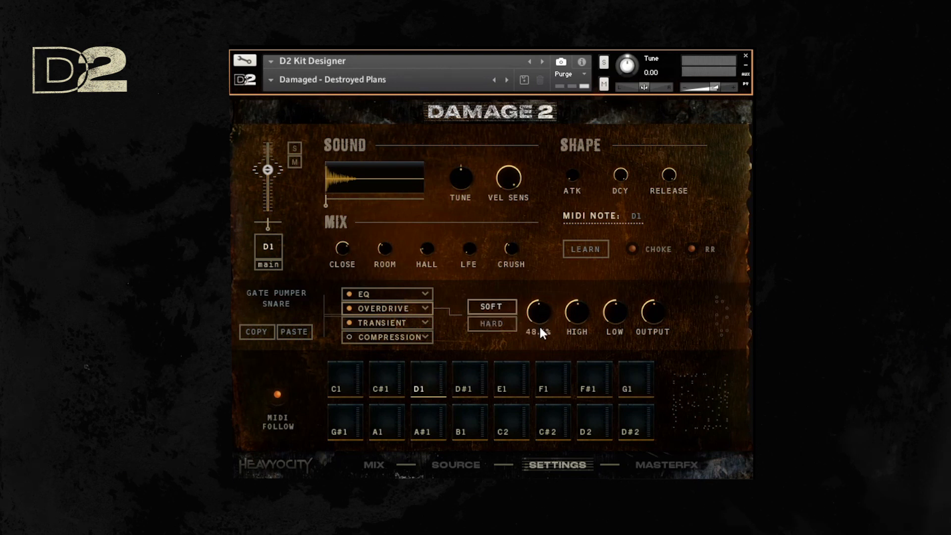
left_click_drag(566, 319, 571, 311)
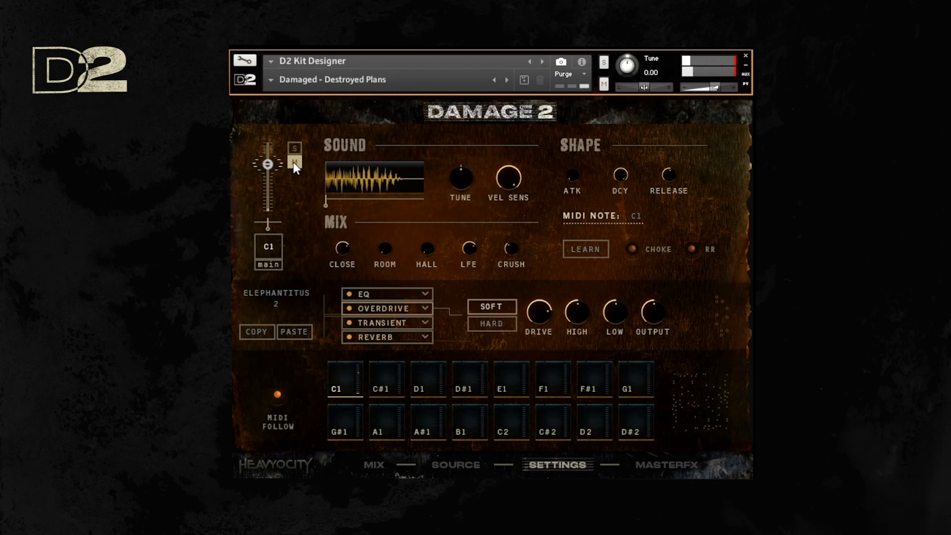
Try the C1 pad's volume fader and the D1 pad's tuning control
mouse_move(271, 167)
left_mouse_down()
mouse_move(266, 221)
mouse_move(268, 182)
left_mouse_up()
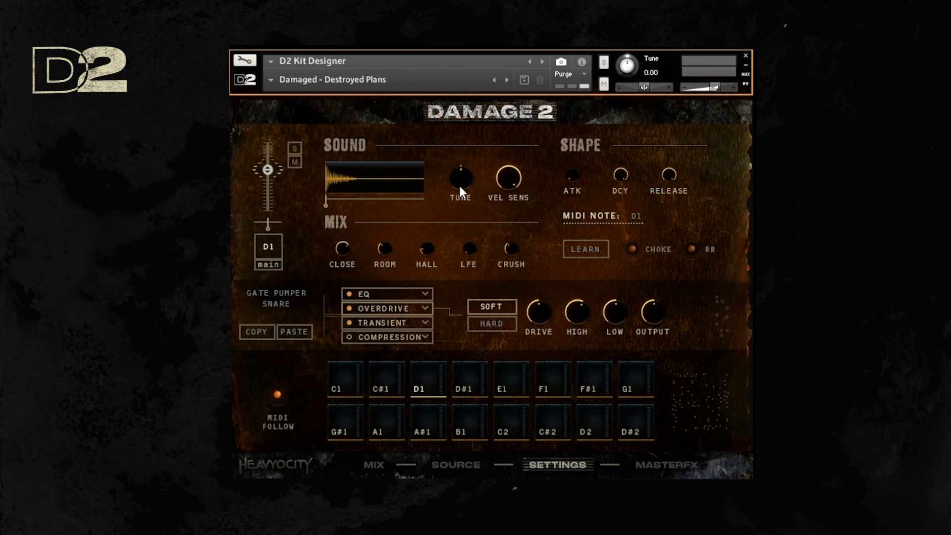
mouse_move(459, 186)
left_mouse_down()
mouse_move(454, 200)
mouse_move(455, 186)
left_mouse_up()
Set the D1 pad's MIDI note to C1 and switch between the two pads sharing that note
left_click(645, 219)
left_click(645, 220)
left_click(340, 389)
left_click(419, 383)
left_click(342, 387)
left_click(419, 384)
Adjust the C#1 pad's release time, and return the neighbouring Gate Pumper Snare pad's MIDI note to D1
left_click(383, 379)
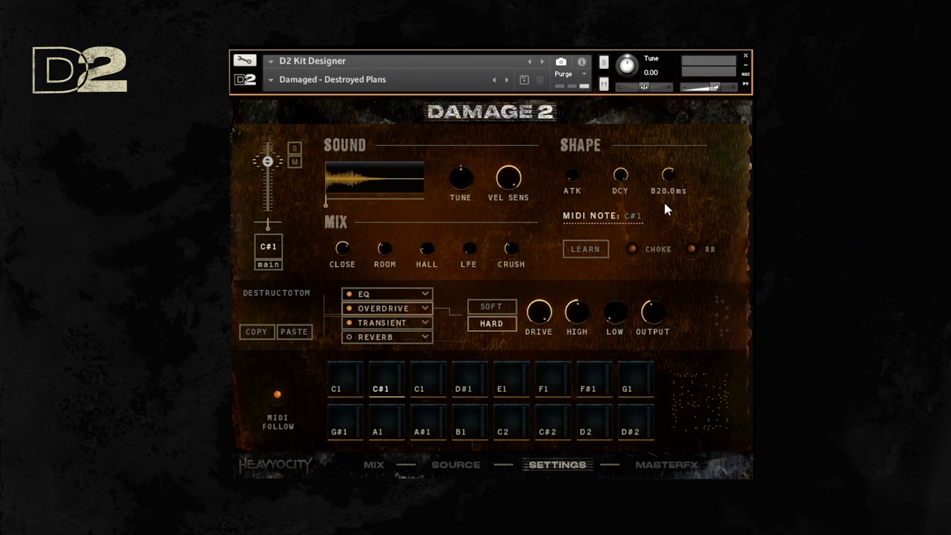
left_click_drag(664, 204, 667, 189)
left_click_drag(645, 220, 643, 222)
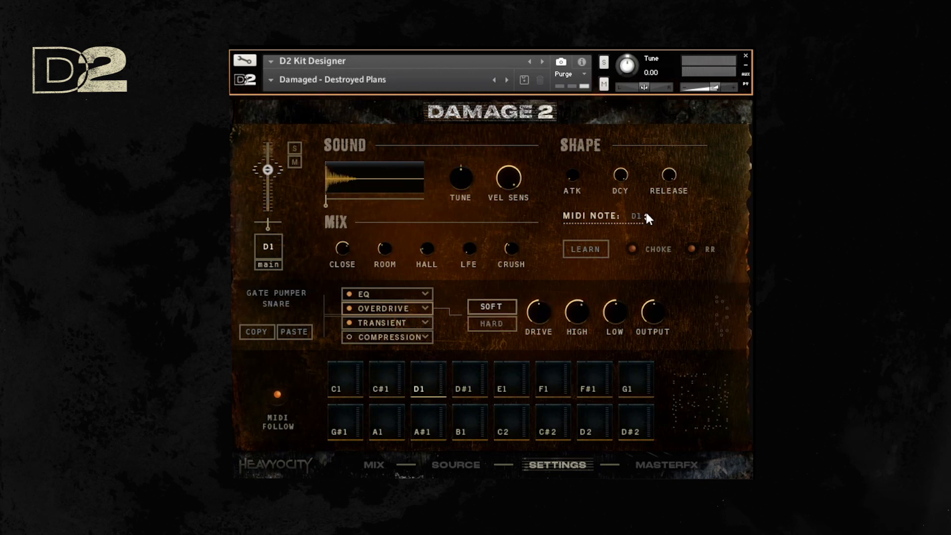
Open the master effects, compare the Punish modes Gently Now, Hurt Me Plenty and Nightmare, and select Hurt Me Plenty
left_click(658, 471)
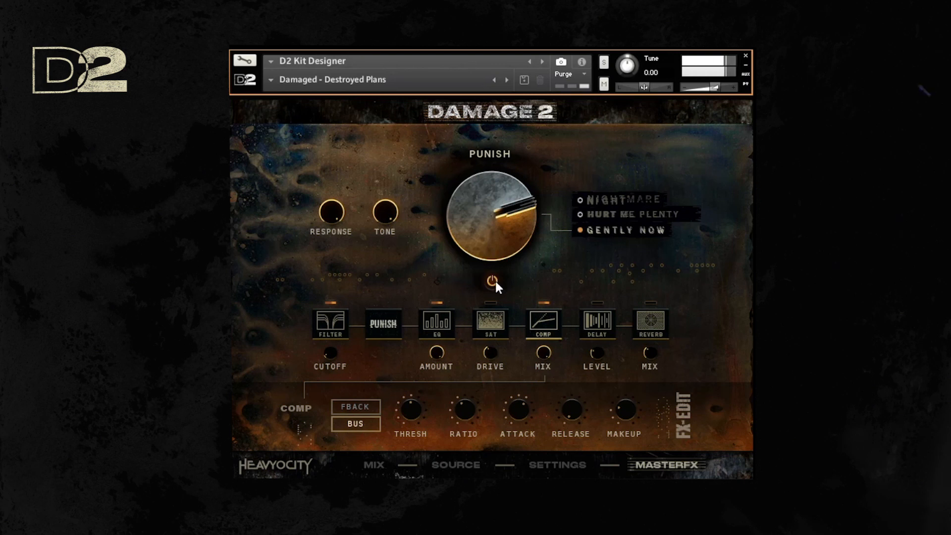
left_click(502, 231)
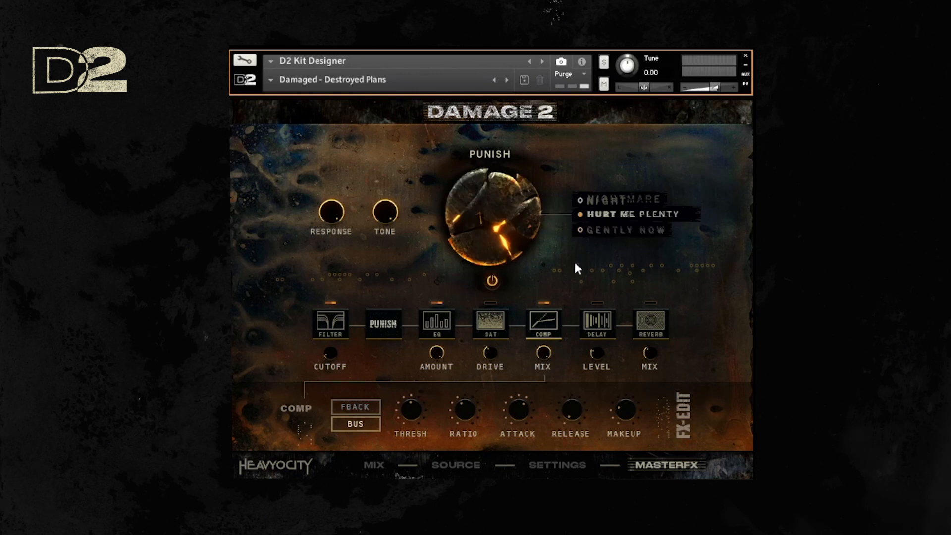
left_click(580, 231)
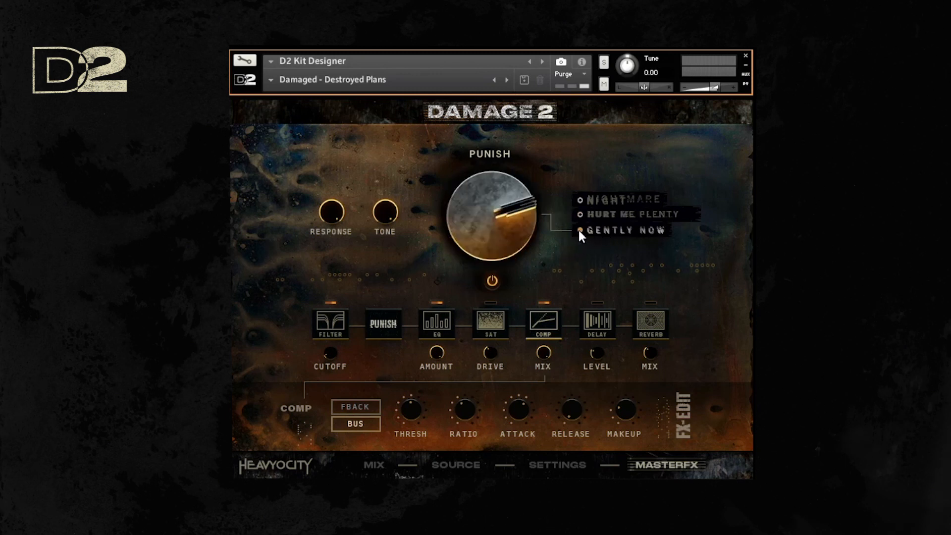
left_click(600, 215)
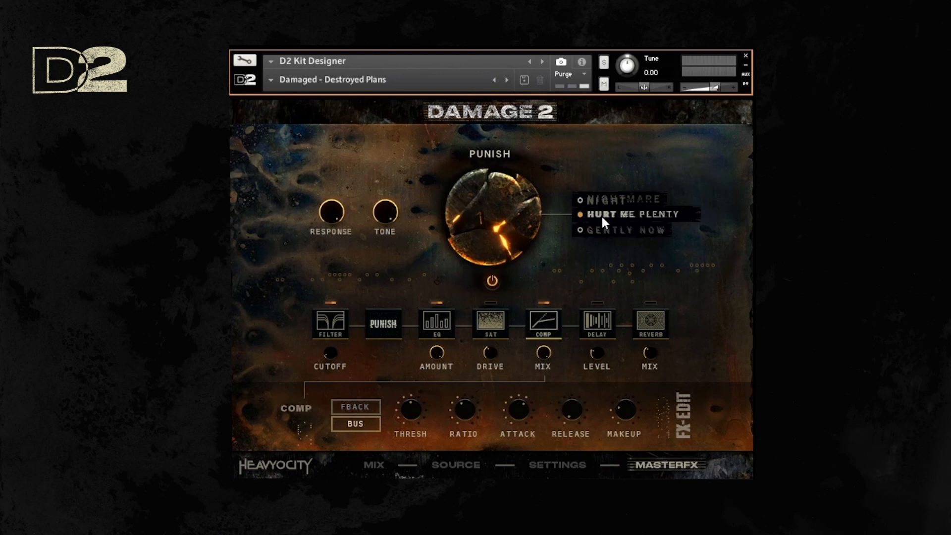
left_click(601, 228)
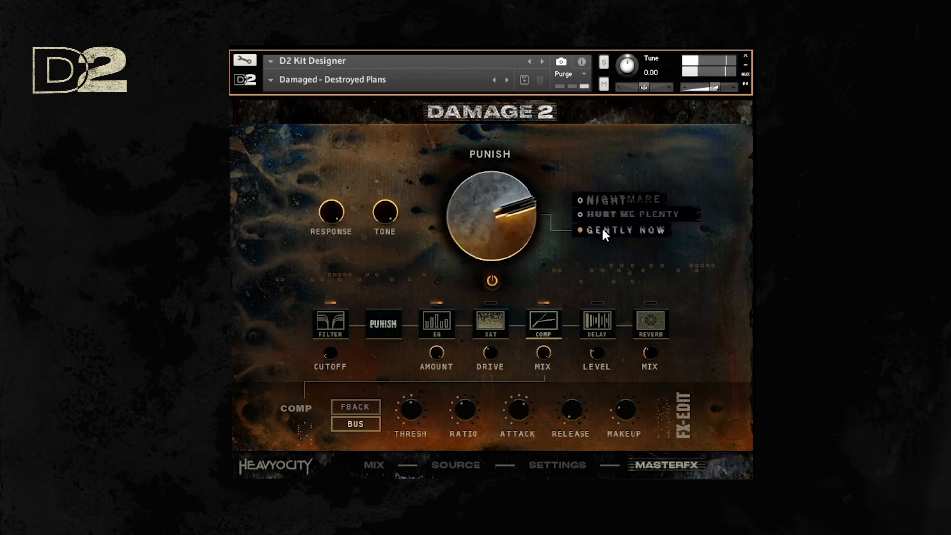
left_click(602, 214)
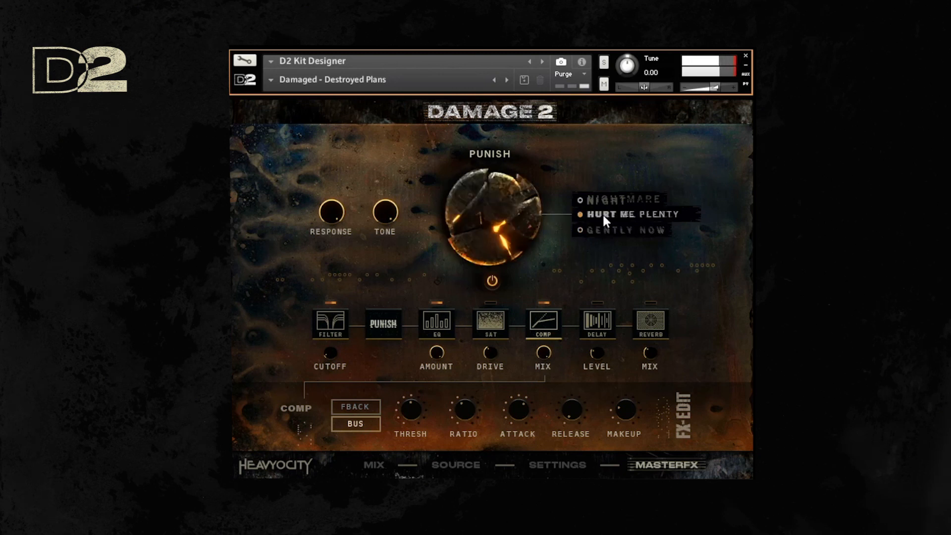
left_click(604, 200)
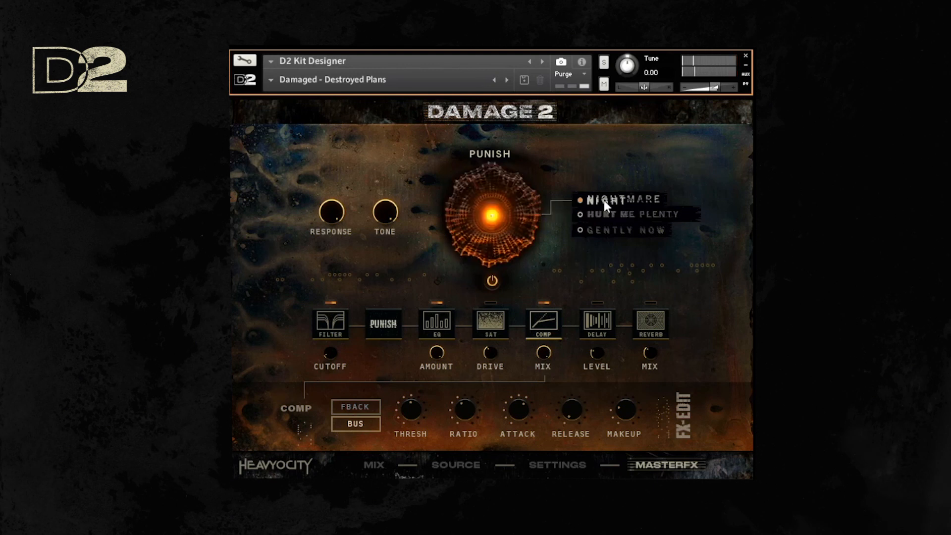
left_click(599, 216)
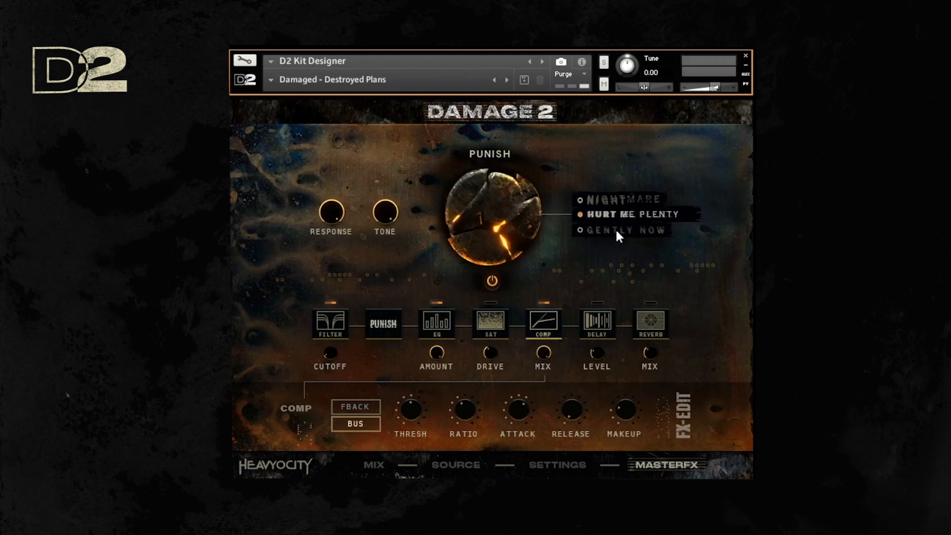
Switch the Punish mode to Gently Now and open the master filter's settings
left_click(615, 230)
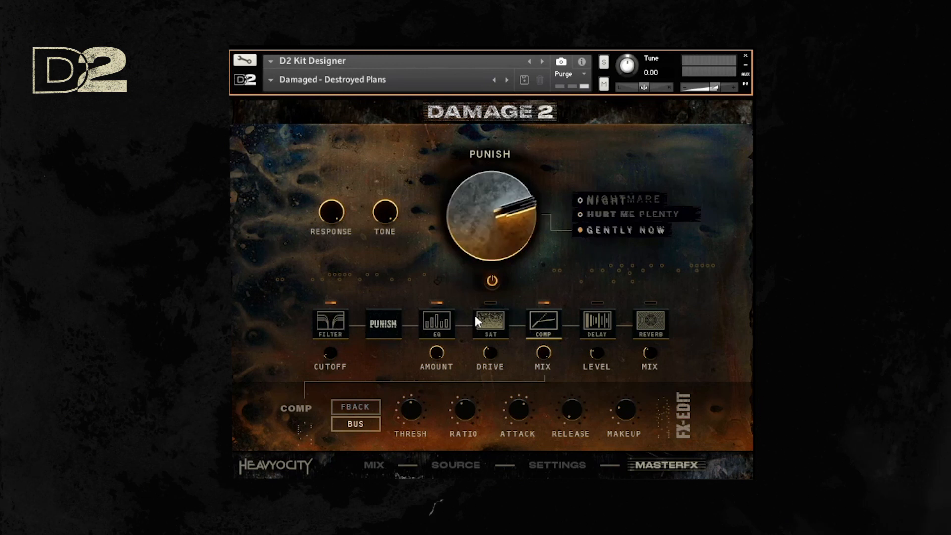
left_click(330, 323)
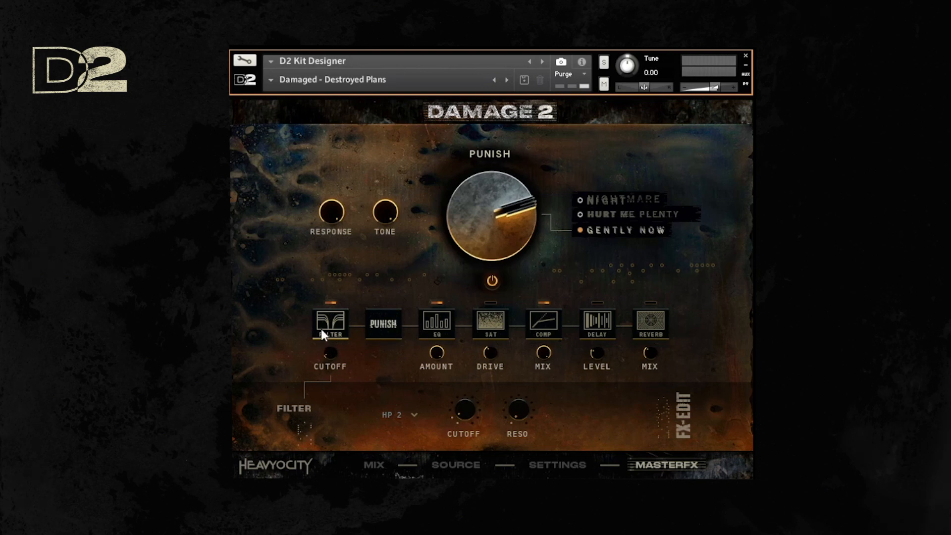
mouse_move(321, 329)
left_mouse_down()
mouse_move(591, 320)
mouse_move(331, 326)
mouse_move(320, 335)
left_mouse_up()
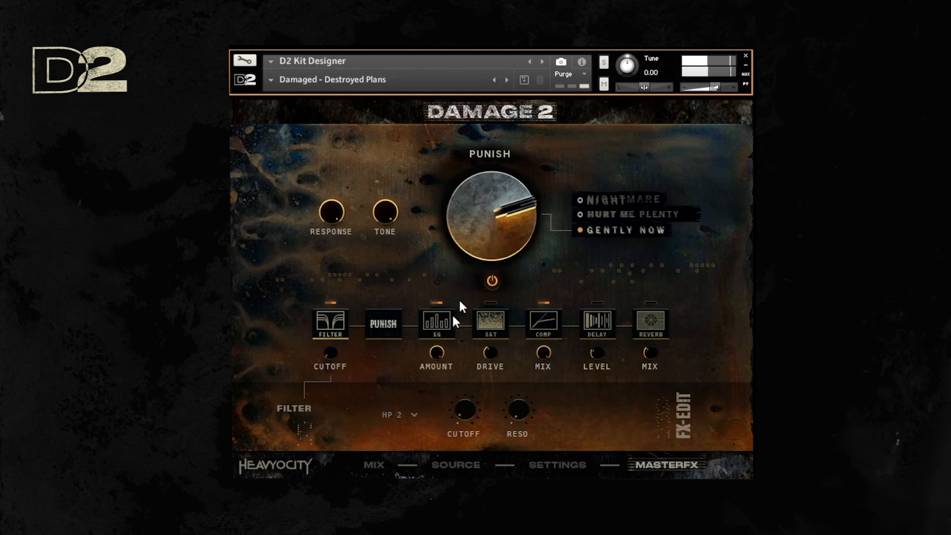
Open the master EQ's settings and try its first band's gain control
left_click(440, 327)
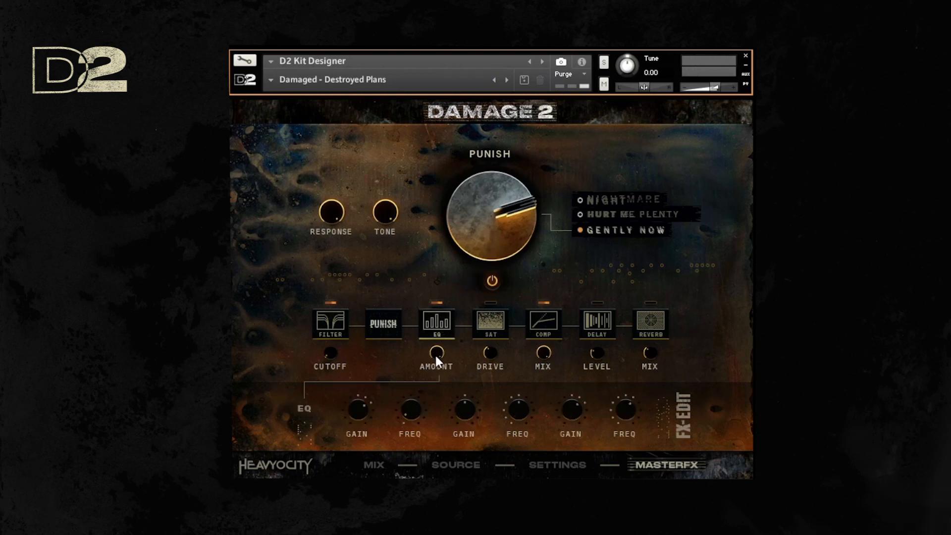
mouse_move(417, 409)
mouse_move(360, 417)
left_click_drag(357, 413, 359, 409)
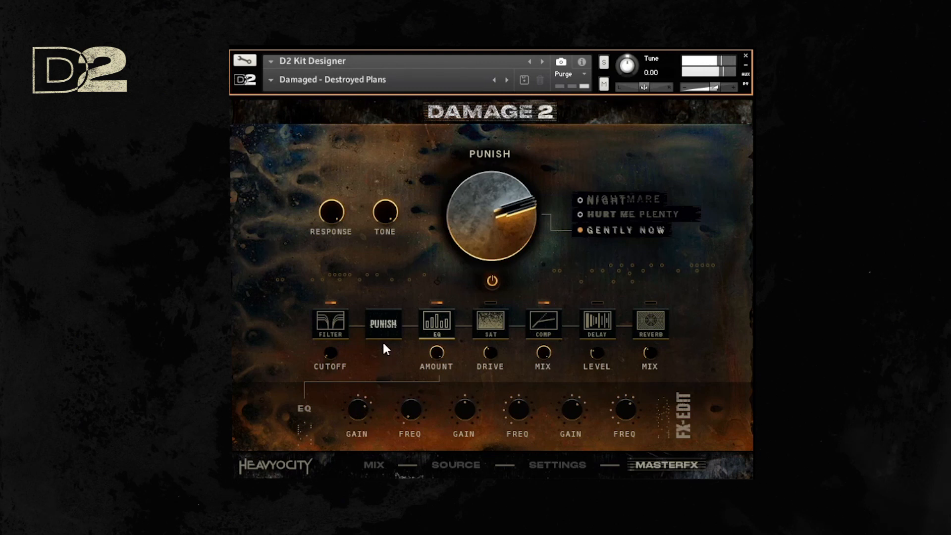
Bypass the Punish, filter and EQ master effects for comparison, and switch them back on
left_click(492, 280)
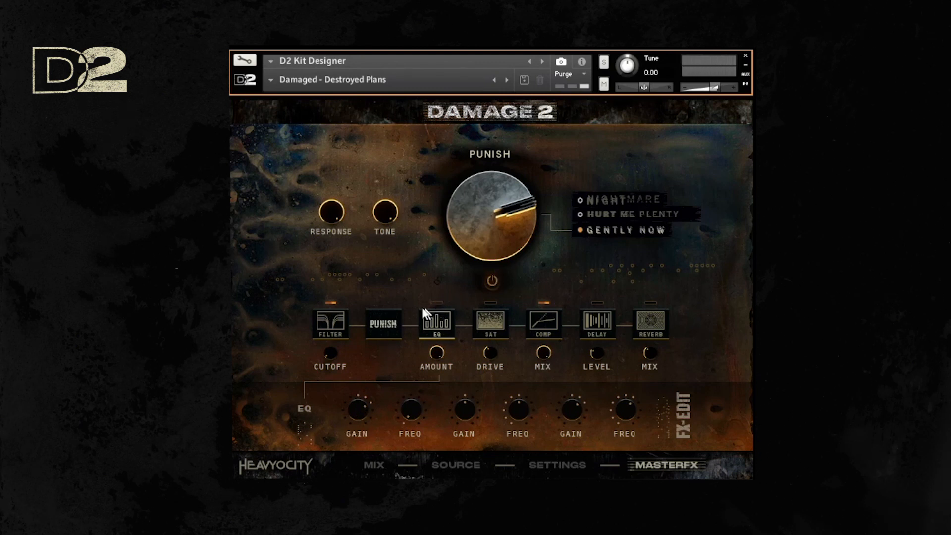
left_click(331, 303)
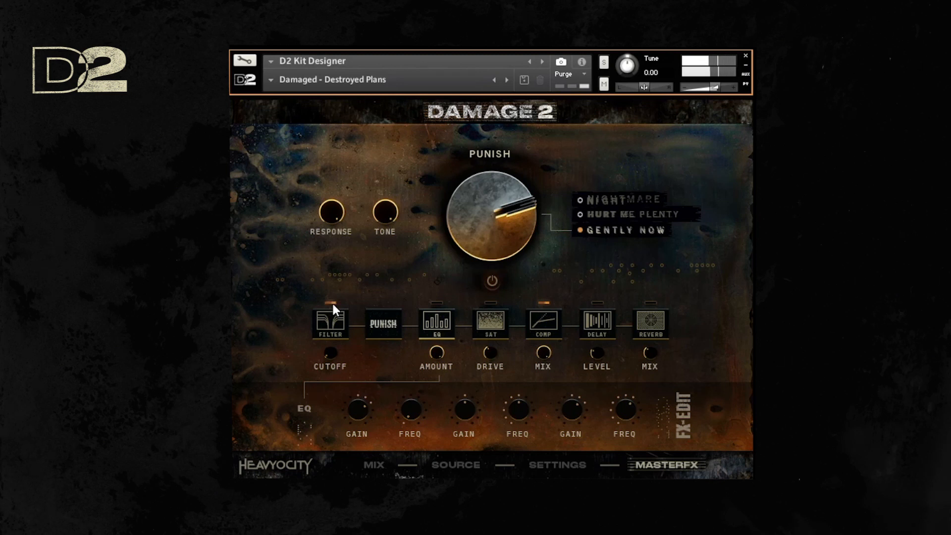
left_click(439, 300)
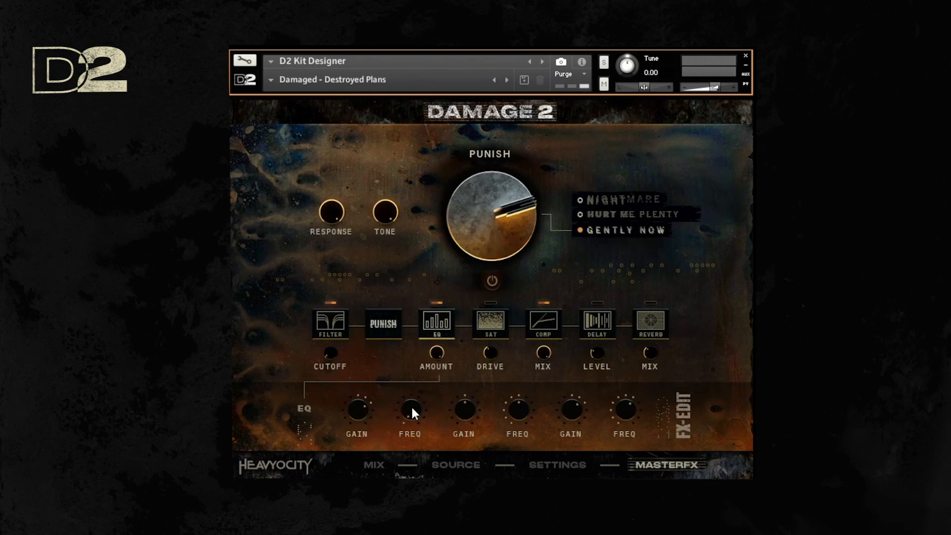
left_click(492, 281)
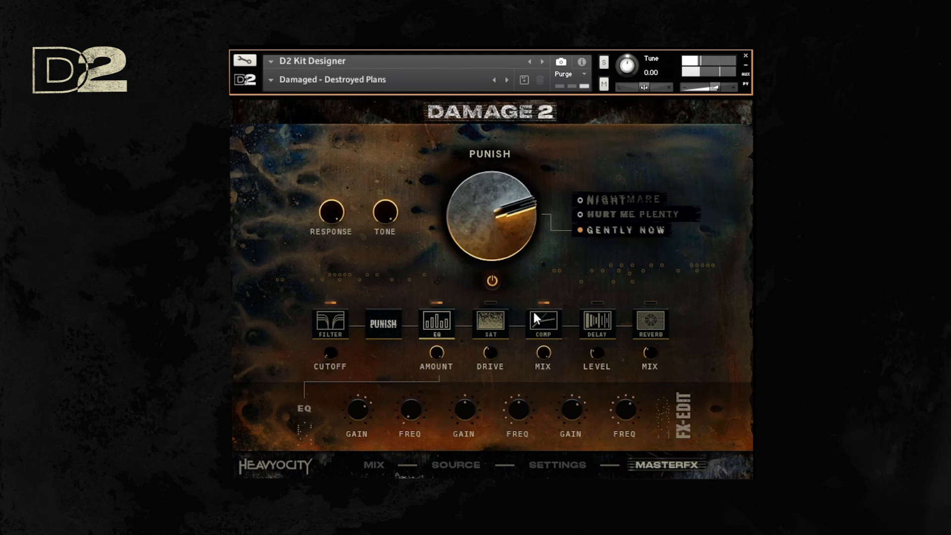
Open the master saturation and compressor in turn and toggle each effect to compare the sound, leaving the compressor on
left_click(495, 331)
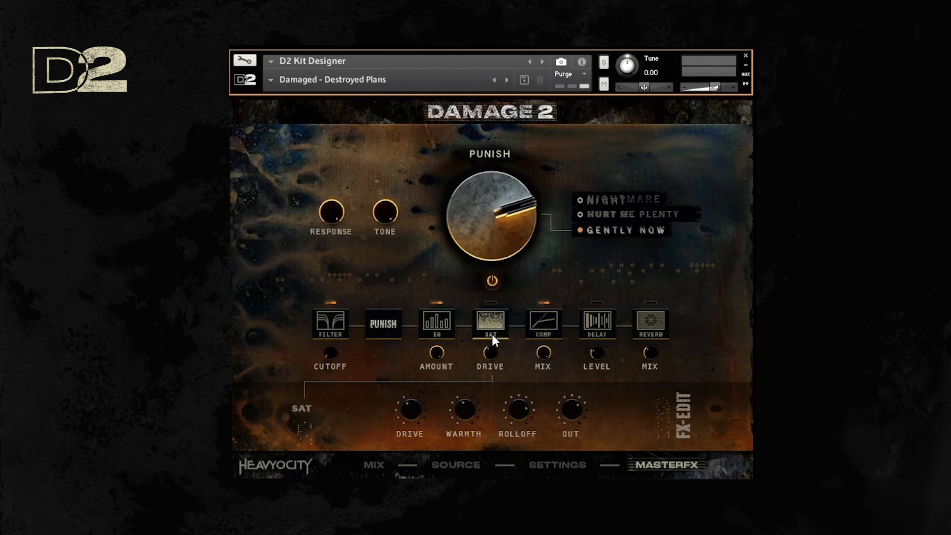
left_click(491, 302)
left_click(542, 313)
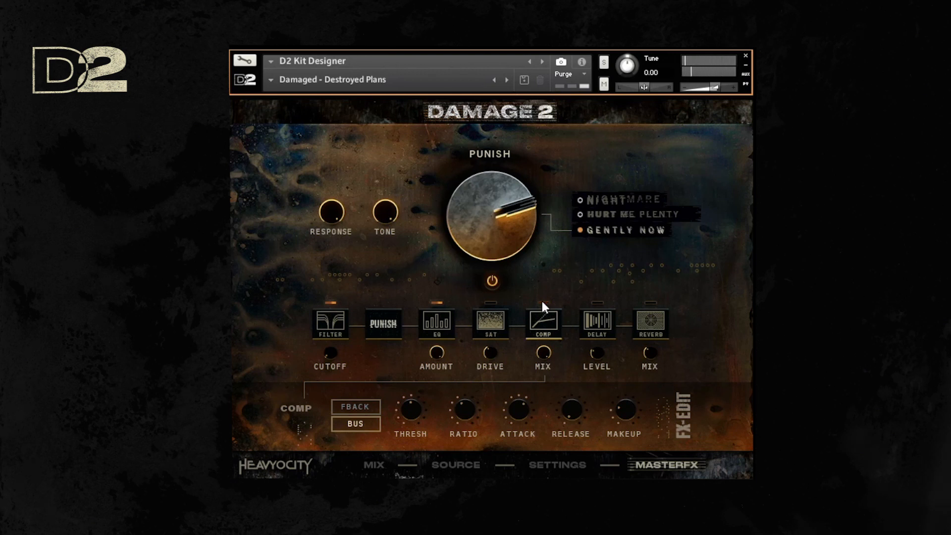
left_click(543, 302)
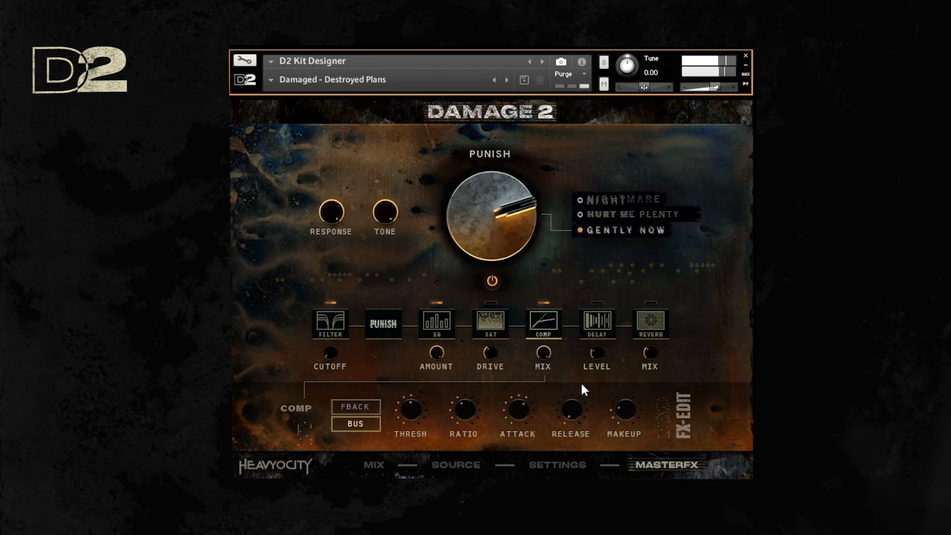
Switch on the master delay, adjust its time and raise its level
left_click(595, 317)
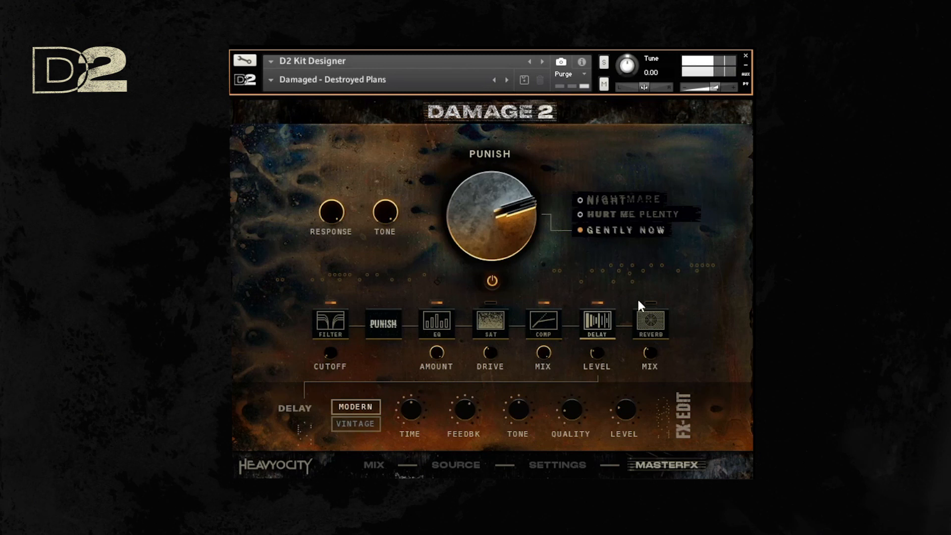
mouse_move(415, 413)
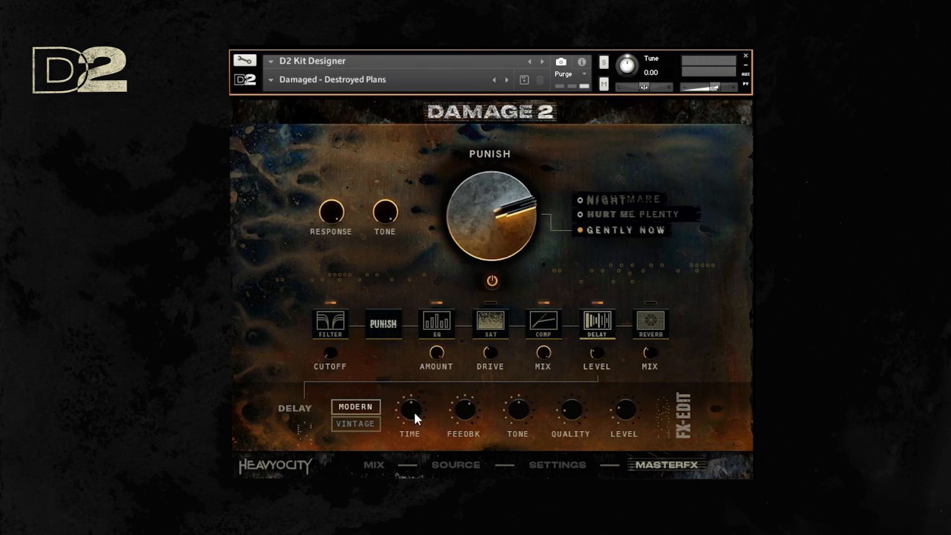
mouse_move(415, 399)
left_mouse_down()
mouse_move(415, 389)
mouse_move(411, 406)
left_mouse_up()
left_click_drag(626, 415, 633, 391)
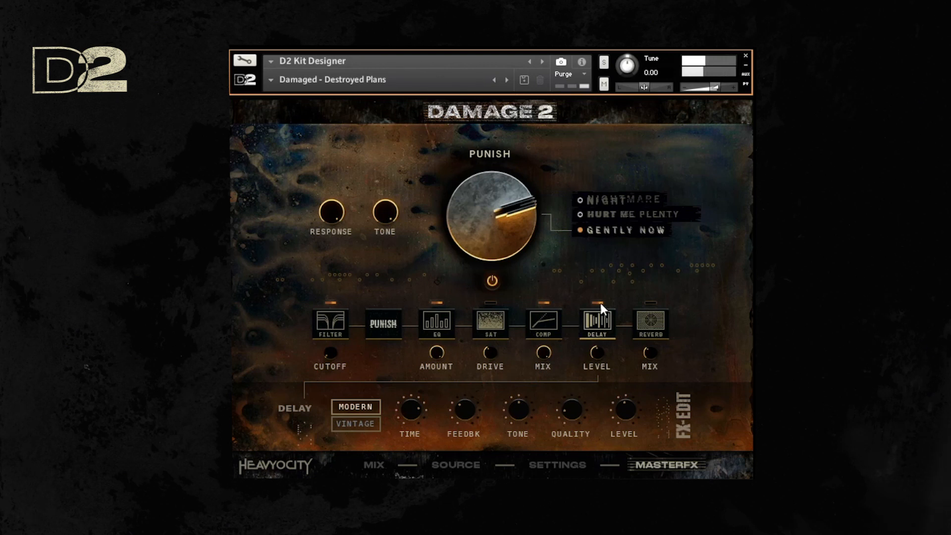
Switch on the master reverb, try the Room and Plate types, and select Hall again
left_click(645, 317)
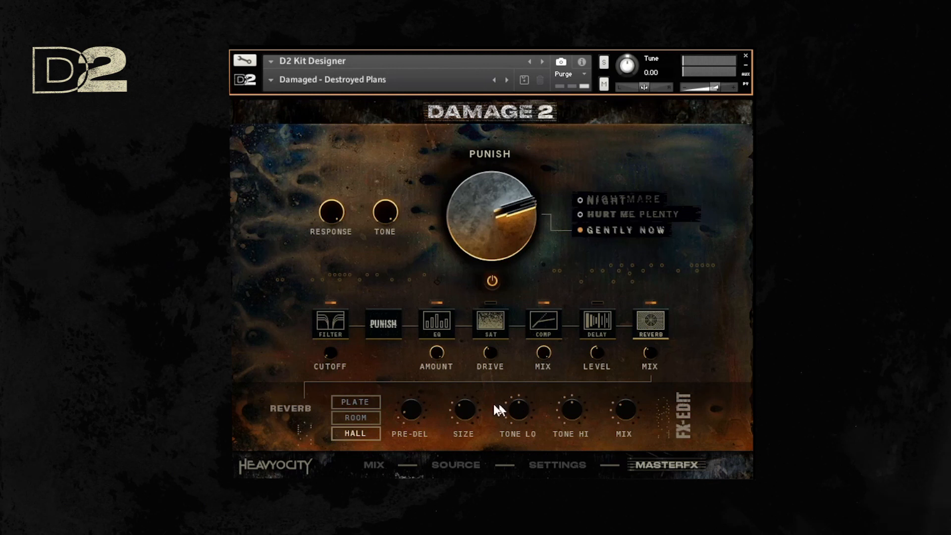
left_click(360, 418)
left_click(355, 400)
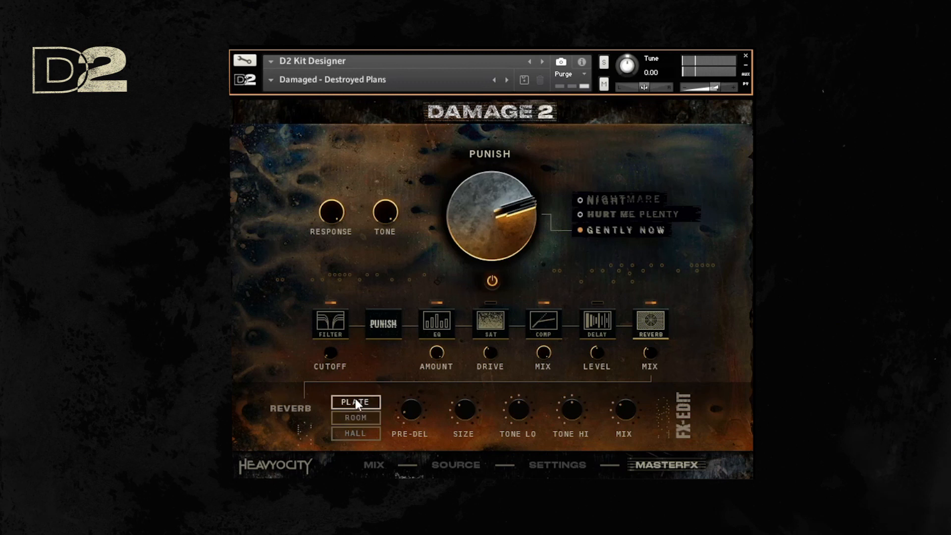
left_click(356, 432)
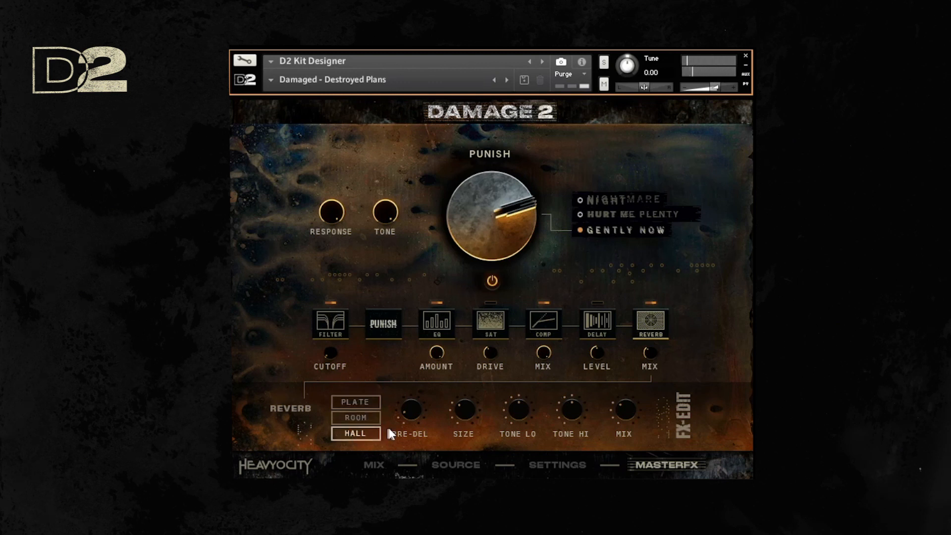
Adjust the Hall reverb's size, high tone to about 24.5% and mix to about 29.1%, and bypass the reverb
left_click_drag(458, 405, 462, 409)
left_click_drag(570, 411, 560, 426)
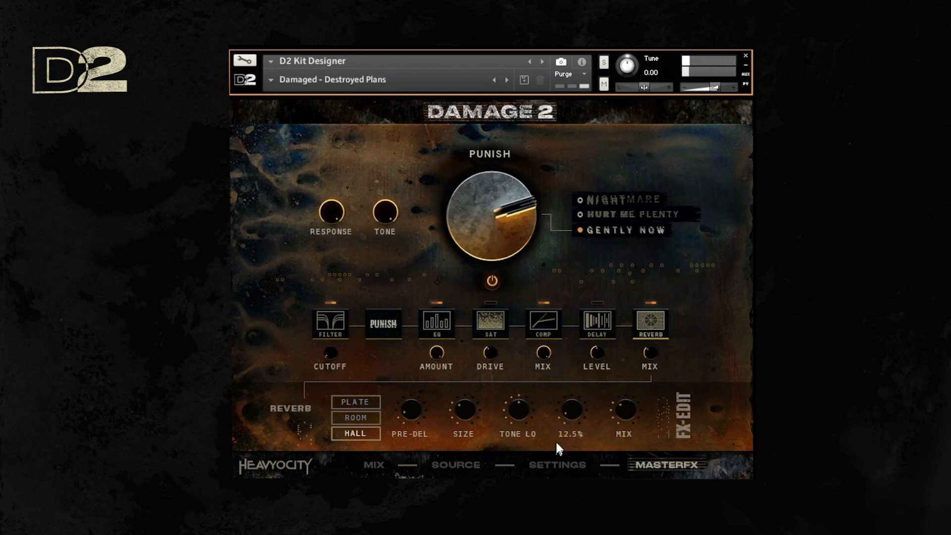
left_click_drag(573, 413, 579, 369)
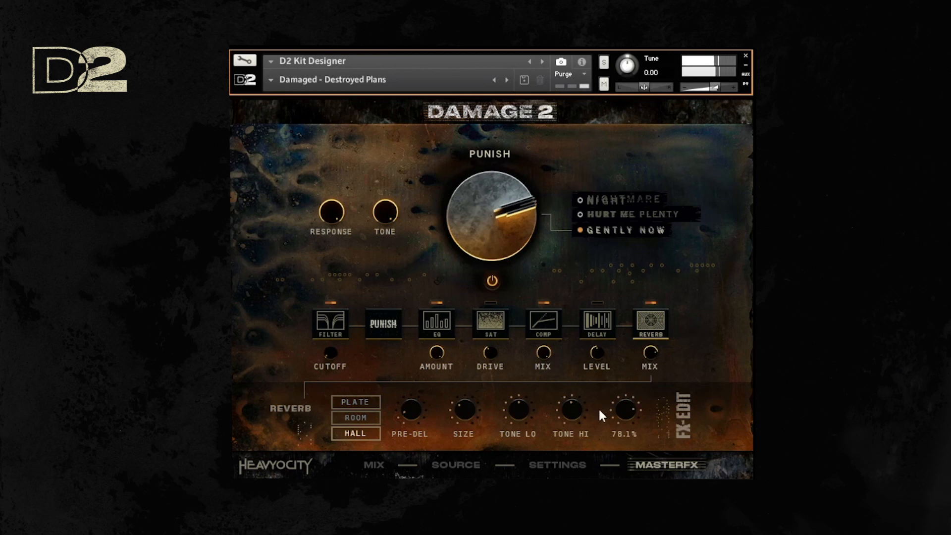
left_click_drag(575, 409, 566, 447)
left_click_drag(628, 413, 627, 417)
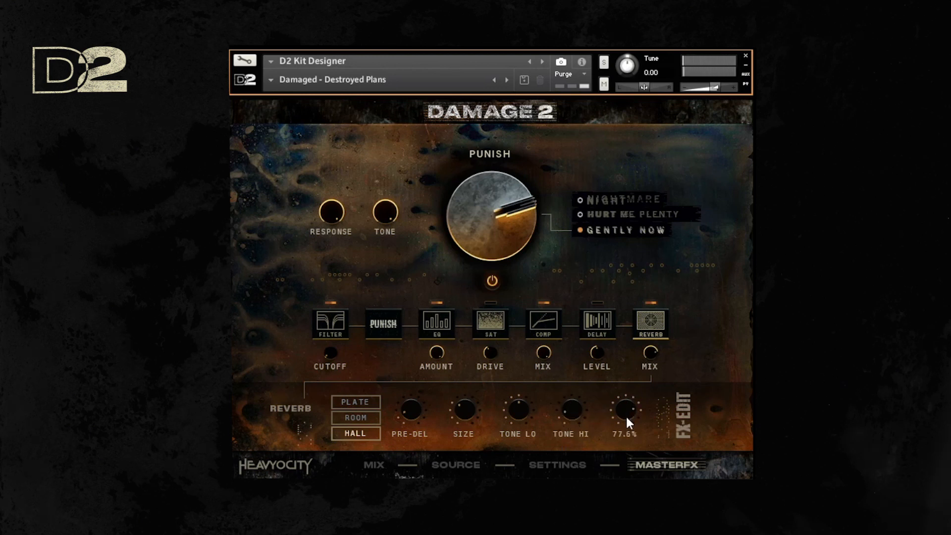
left_click_drag(609, 465, 608, 490)
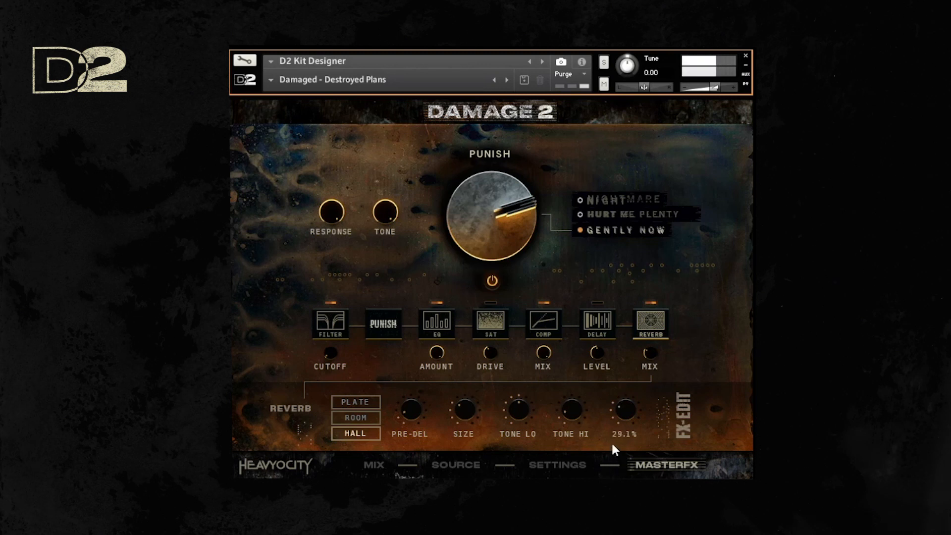
mouse_move(574, 402)
left_mouse_down()
mouse_move(624, 314)
mouse_move(591, 399)
left_mouse_up()
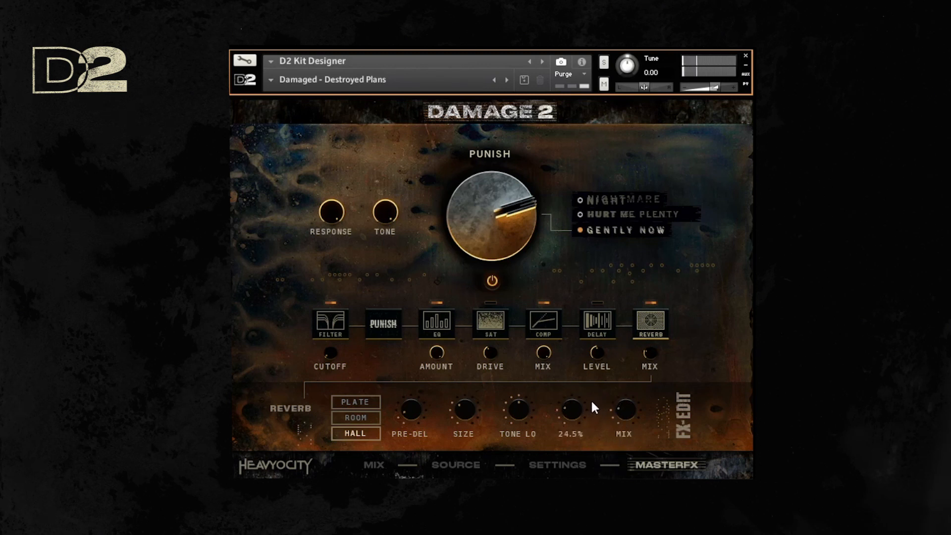
left_click(650, 302)
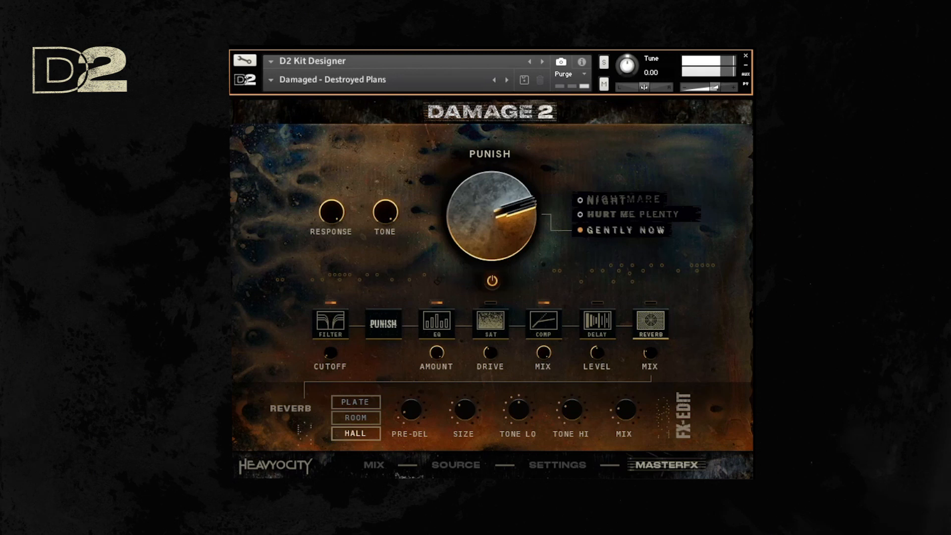
Return to the pad settings and save the kit as a new snapshot, appending the owner's first name and "favorite" to "Damaged - Destroyed Plans"
left_click(454, 468)
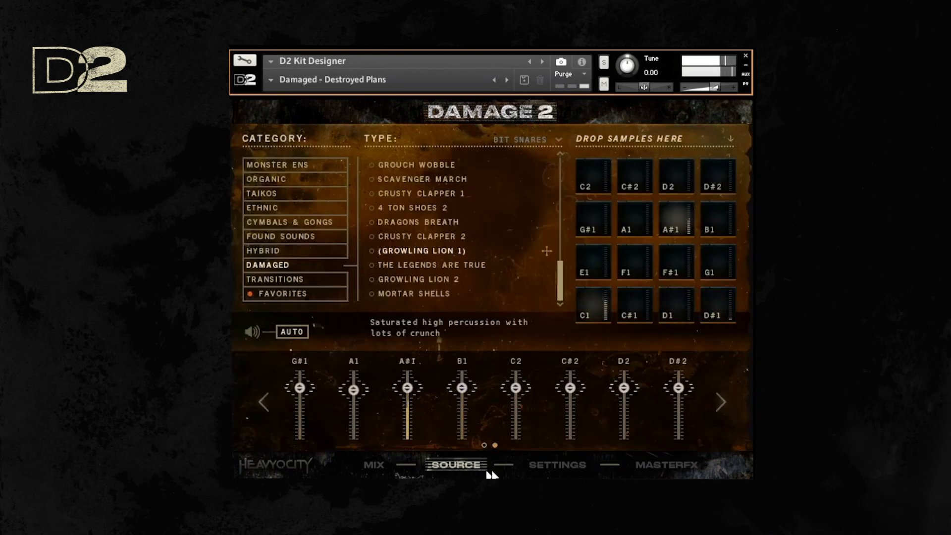
left_click(529, 464)
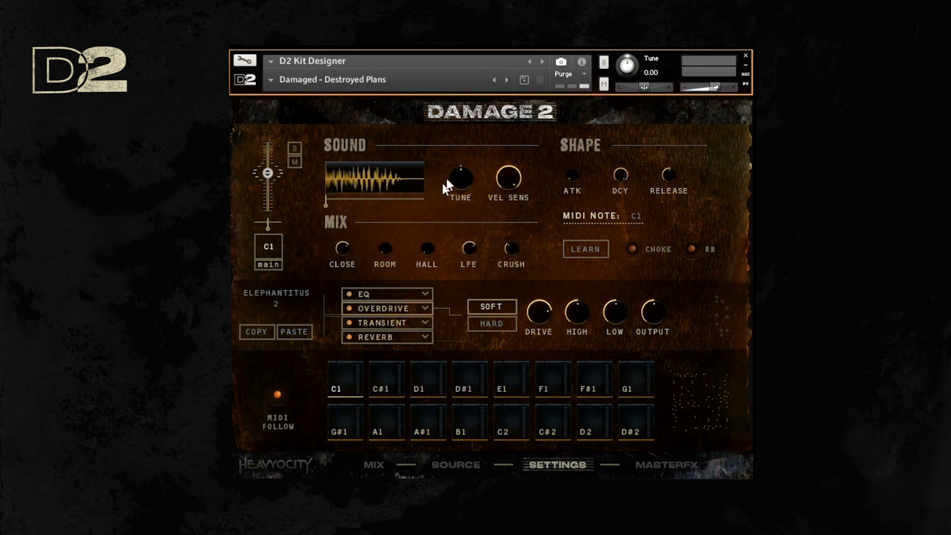
left_click(524, 80)
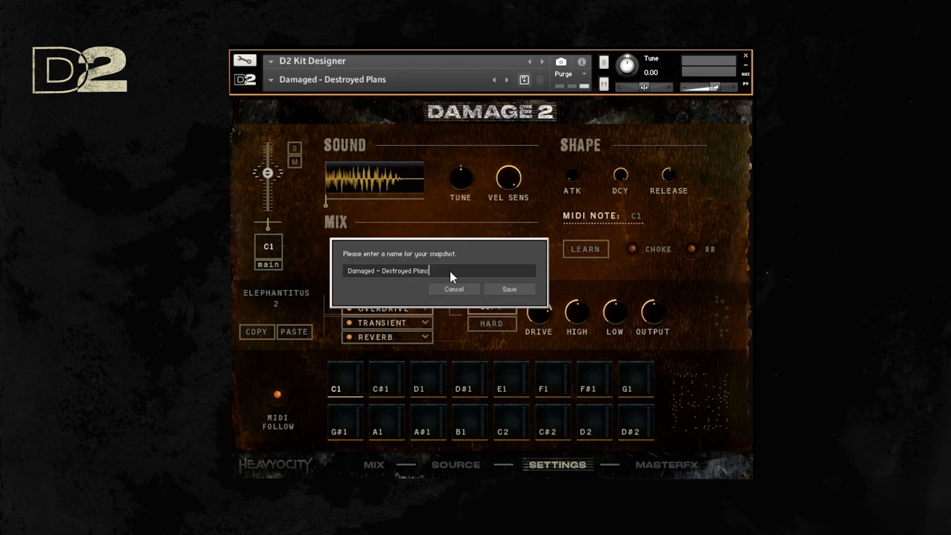
type("Neil")
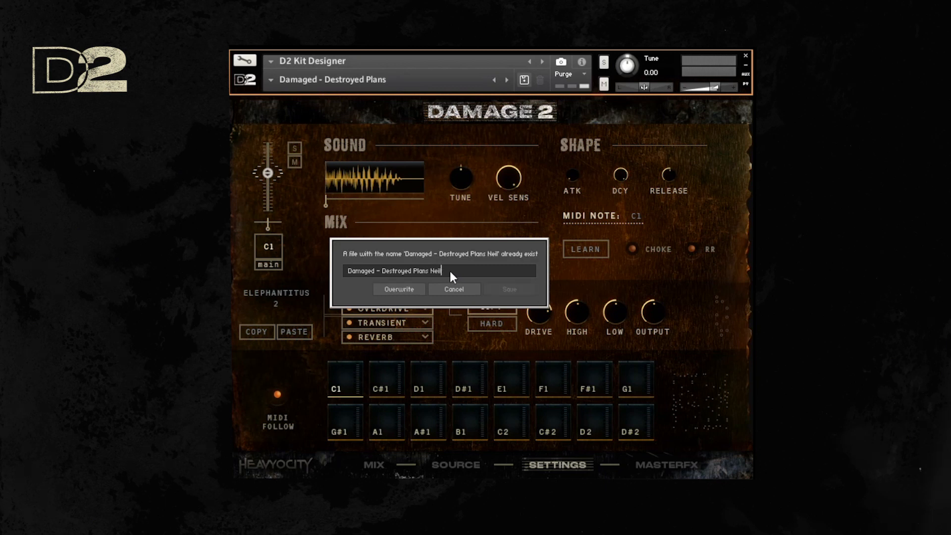
type(" favorit")
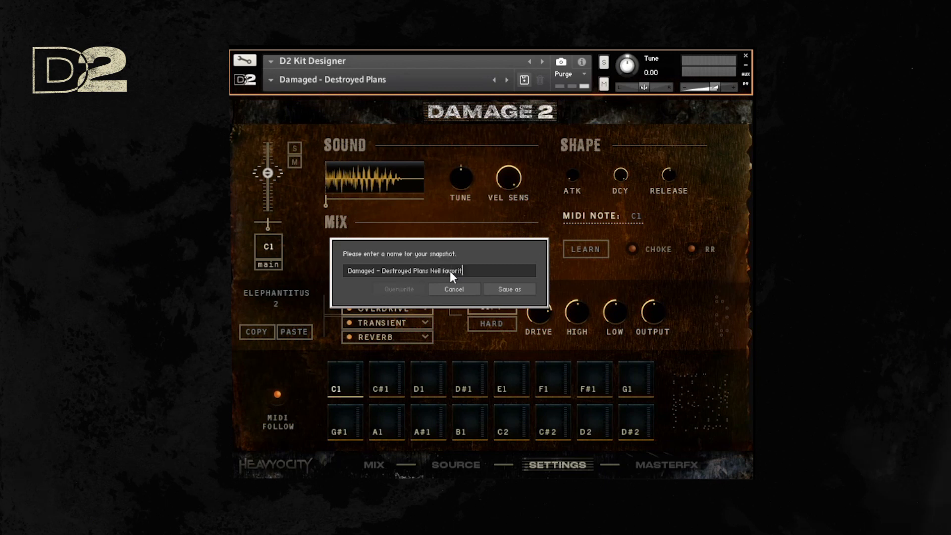
type("e")
left_click(510, 288)
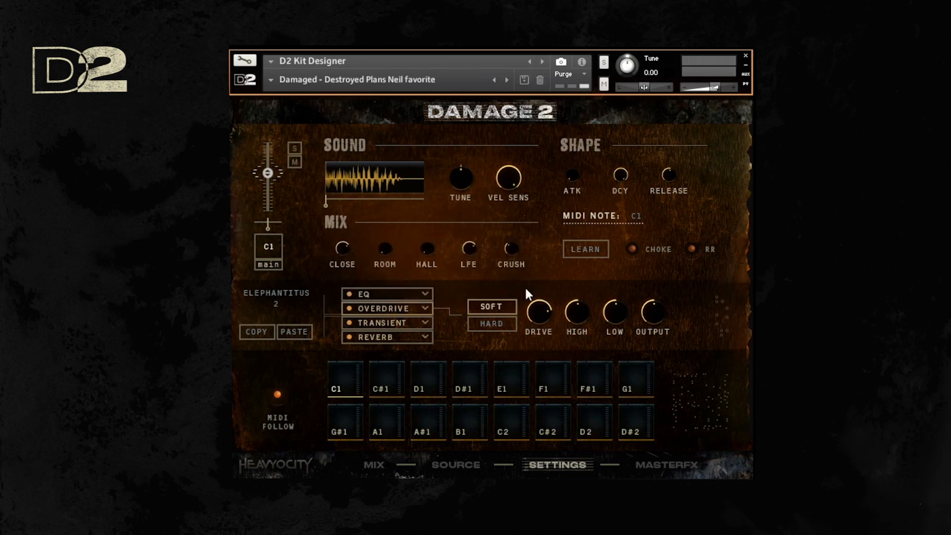
Load the newly saved favorite snapshot from the user snapshots
left_click(270, 80)
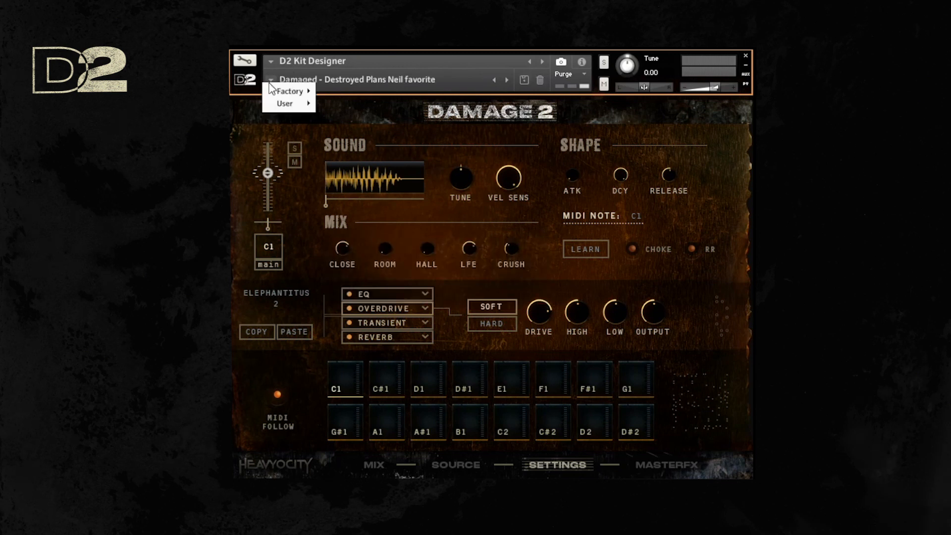
mouse_move(271, 106)
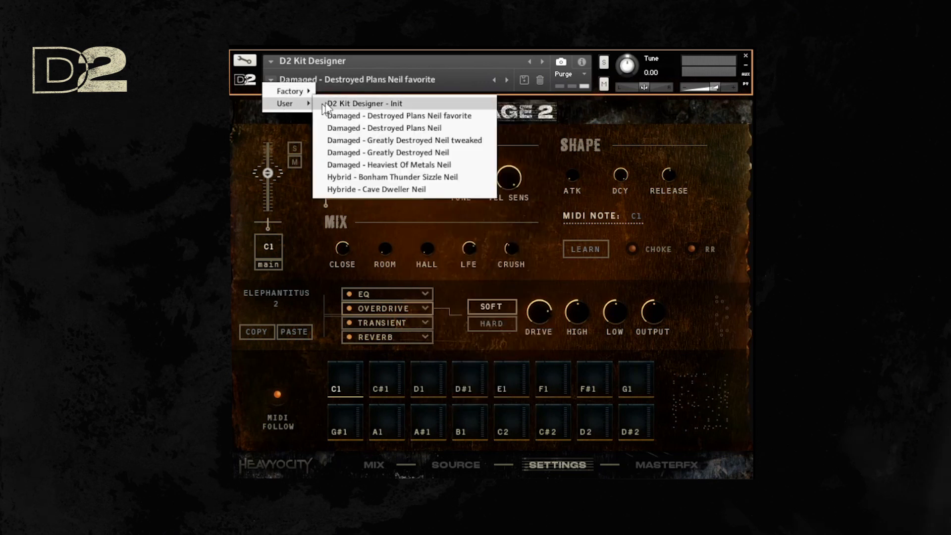
left_click(438, 116)
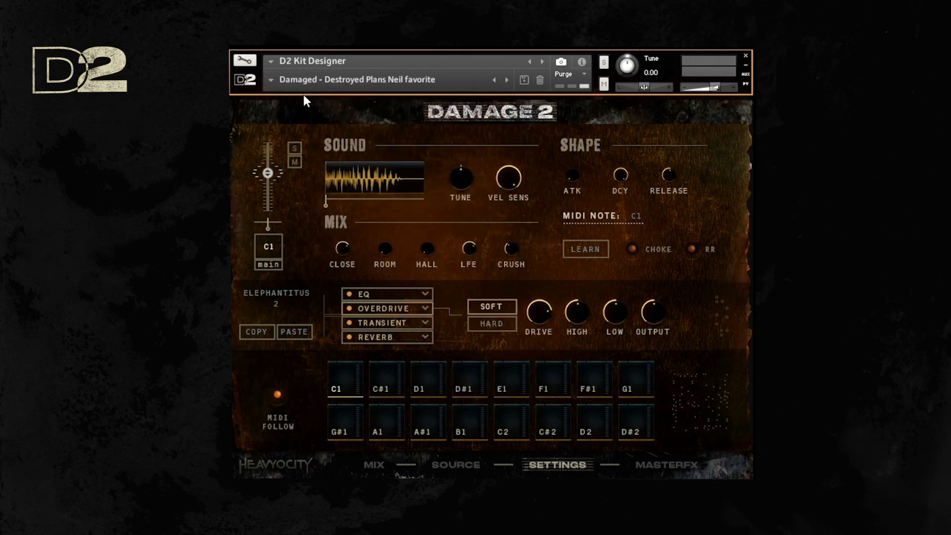
Load the factory snapshot Damaged - Destroyed Plans for comparison
left_click(270, 80)
mouse_move(292, 91)
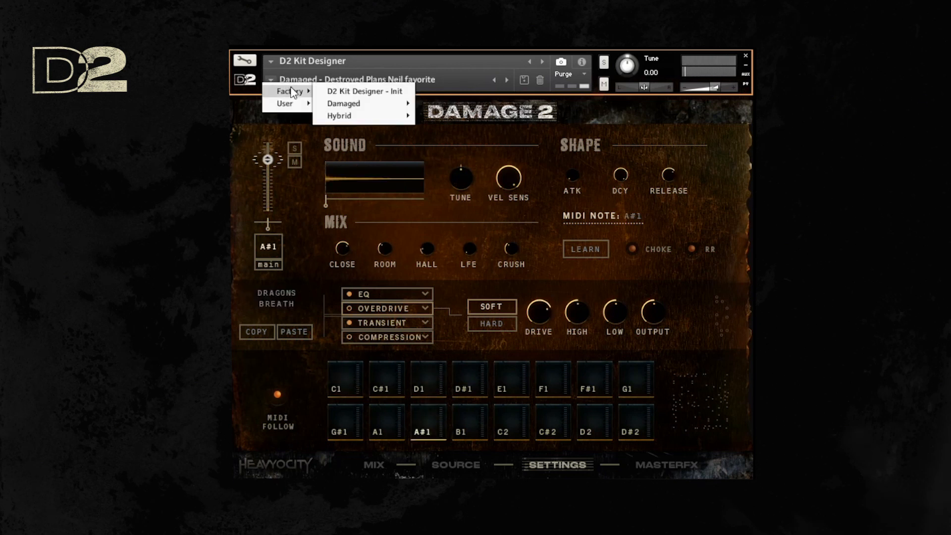
mouse_move(349, 99)
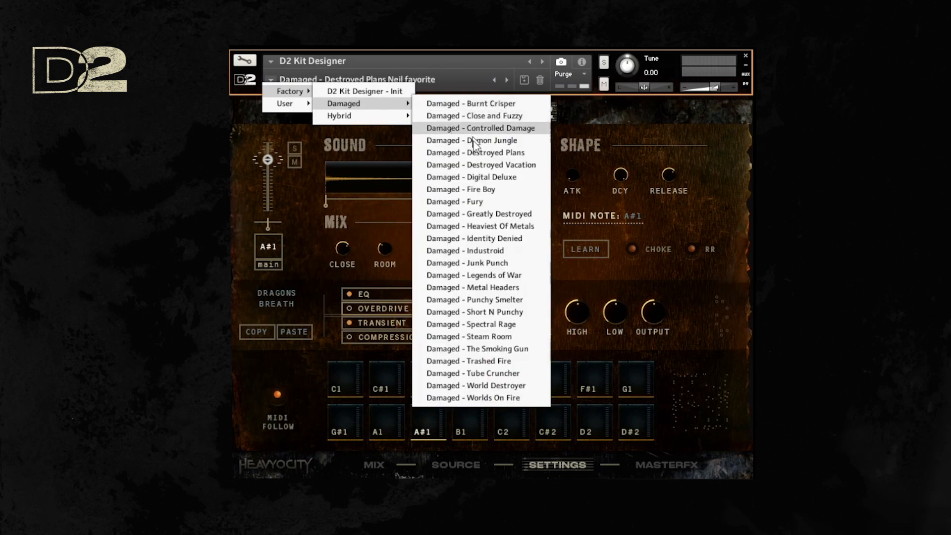
left_click(479, 153)
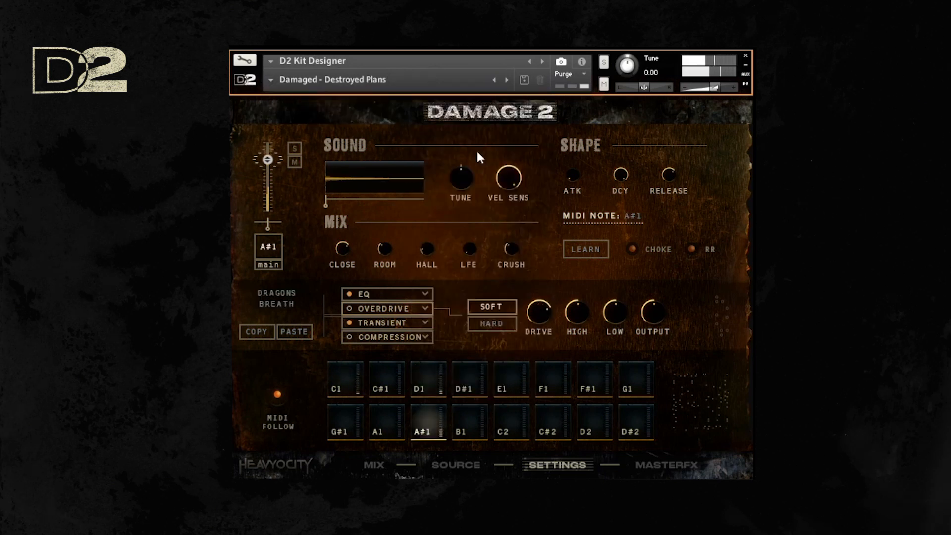
Reload the user's favorite version of Destroyed Plans and open its master effects
left_click(271, 80)
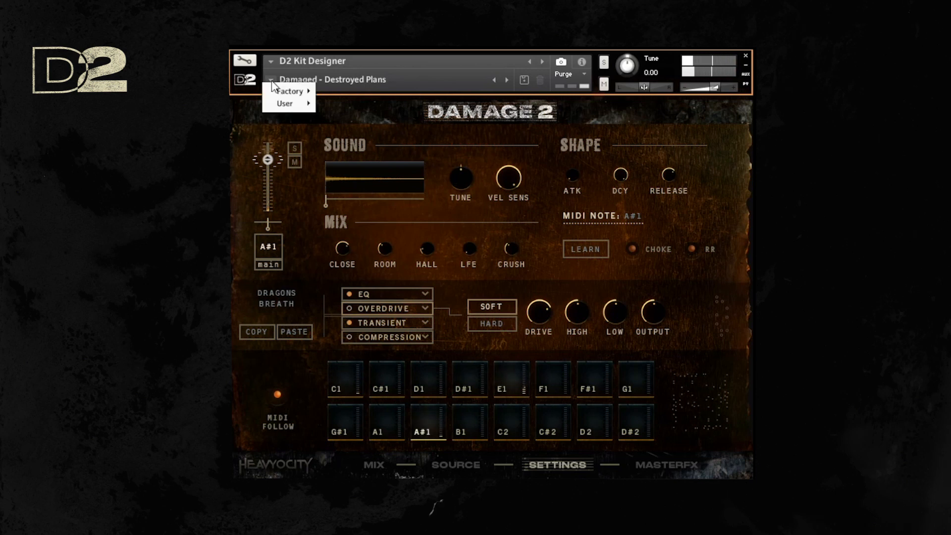
mouse_move(281, 102)
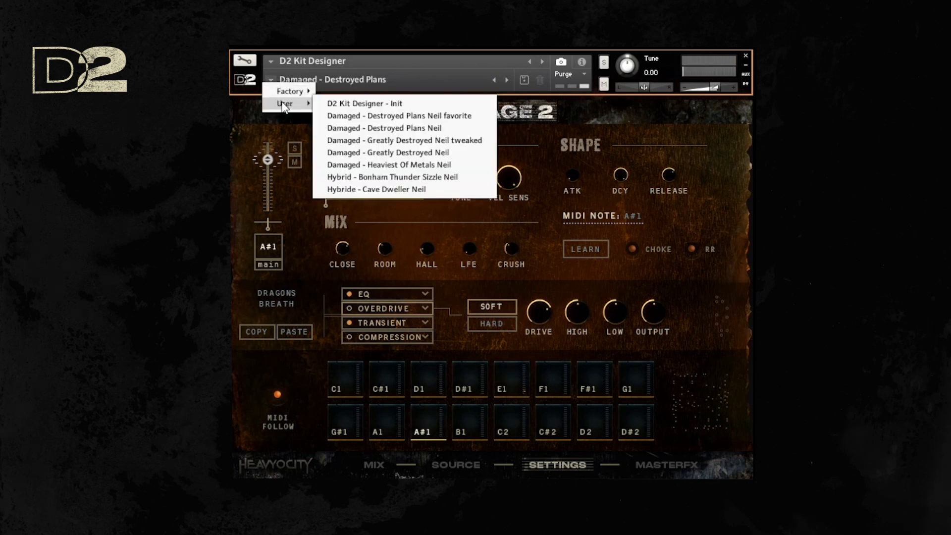
left_click(340, 116)
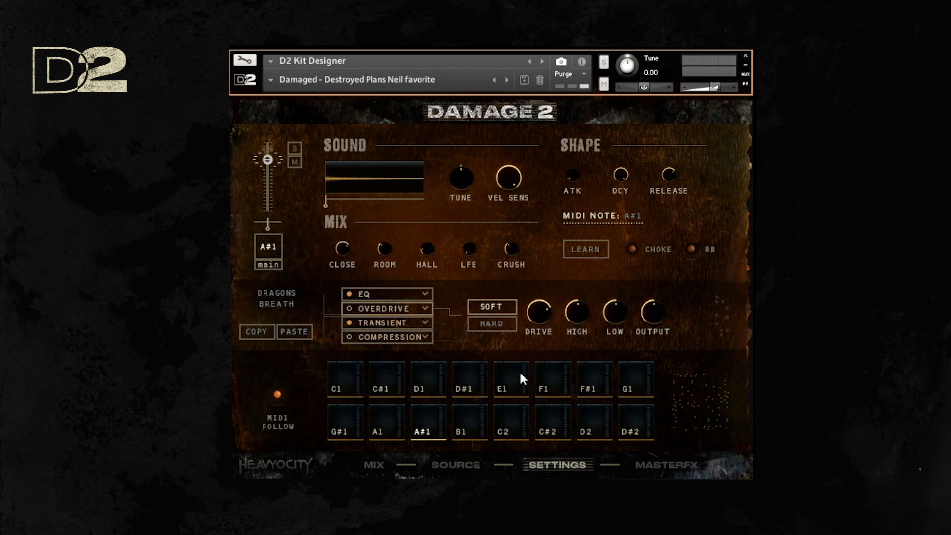
left_click(657, 461)
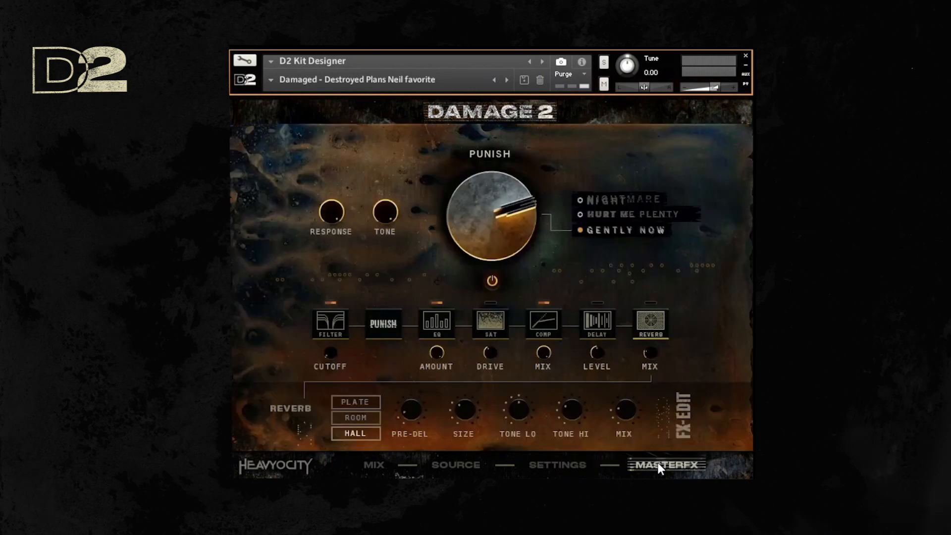